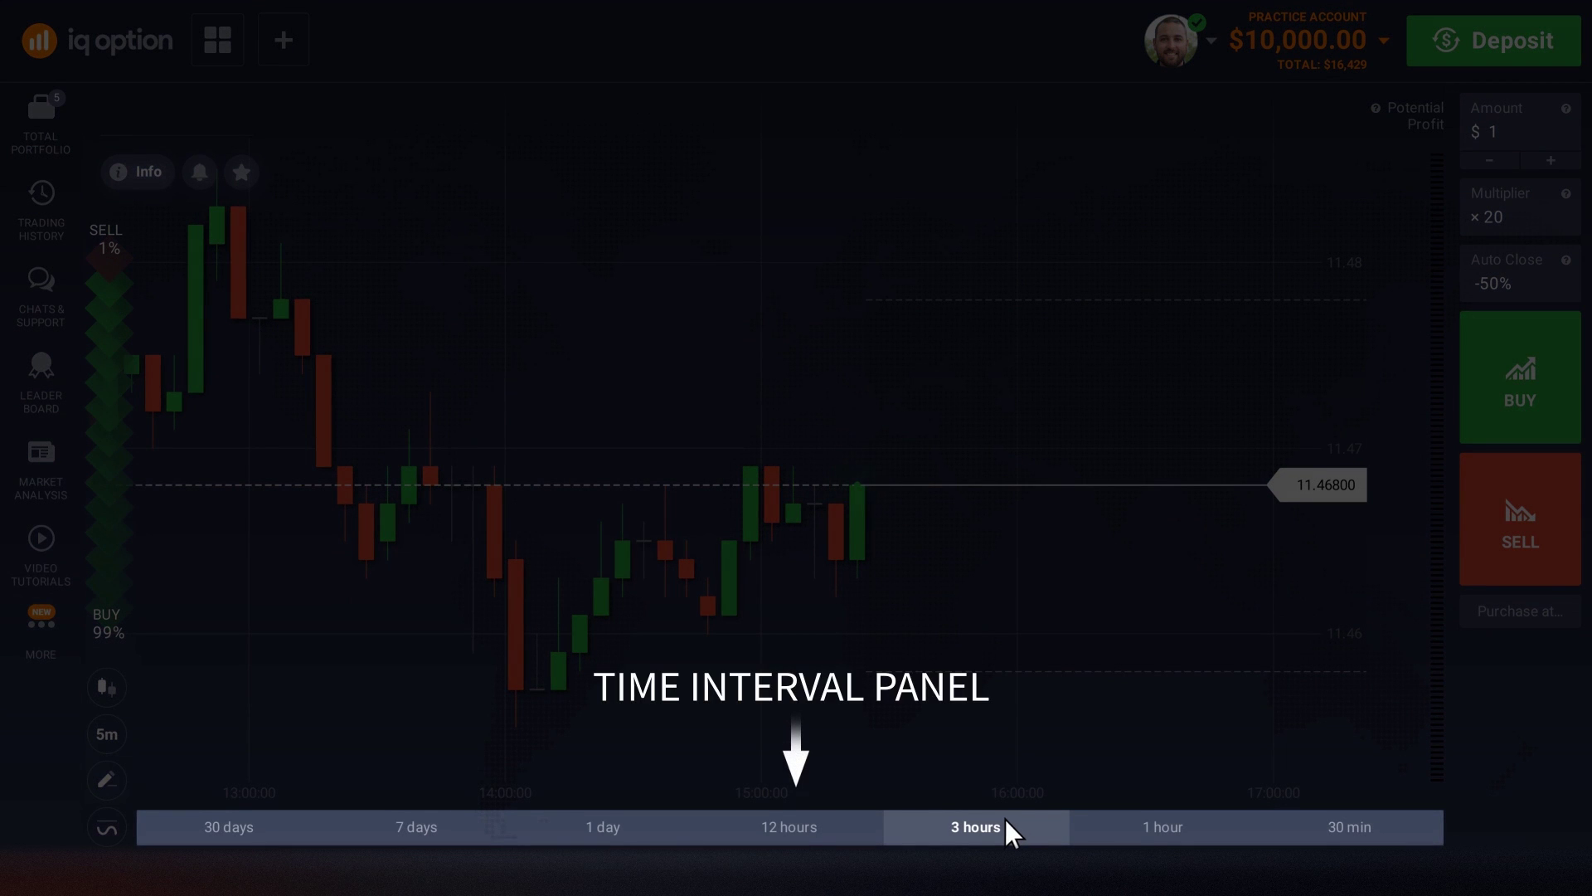
# Switch the chart's time range from 3 hours to 12 hours.
pyautogui.click(840, 824)
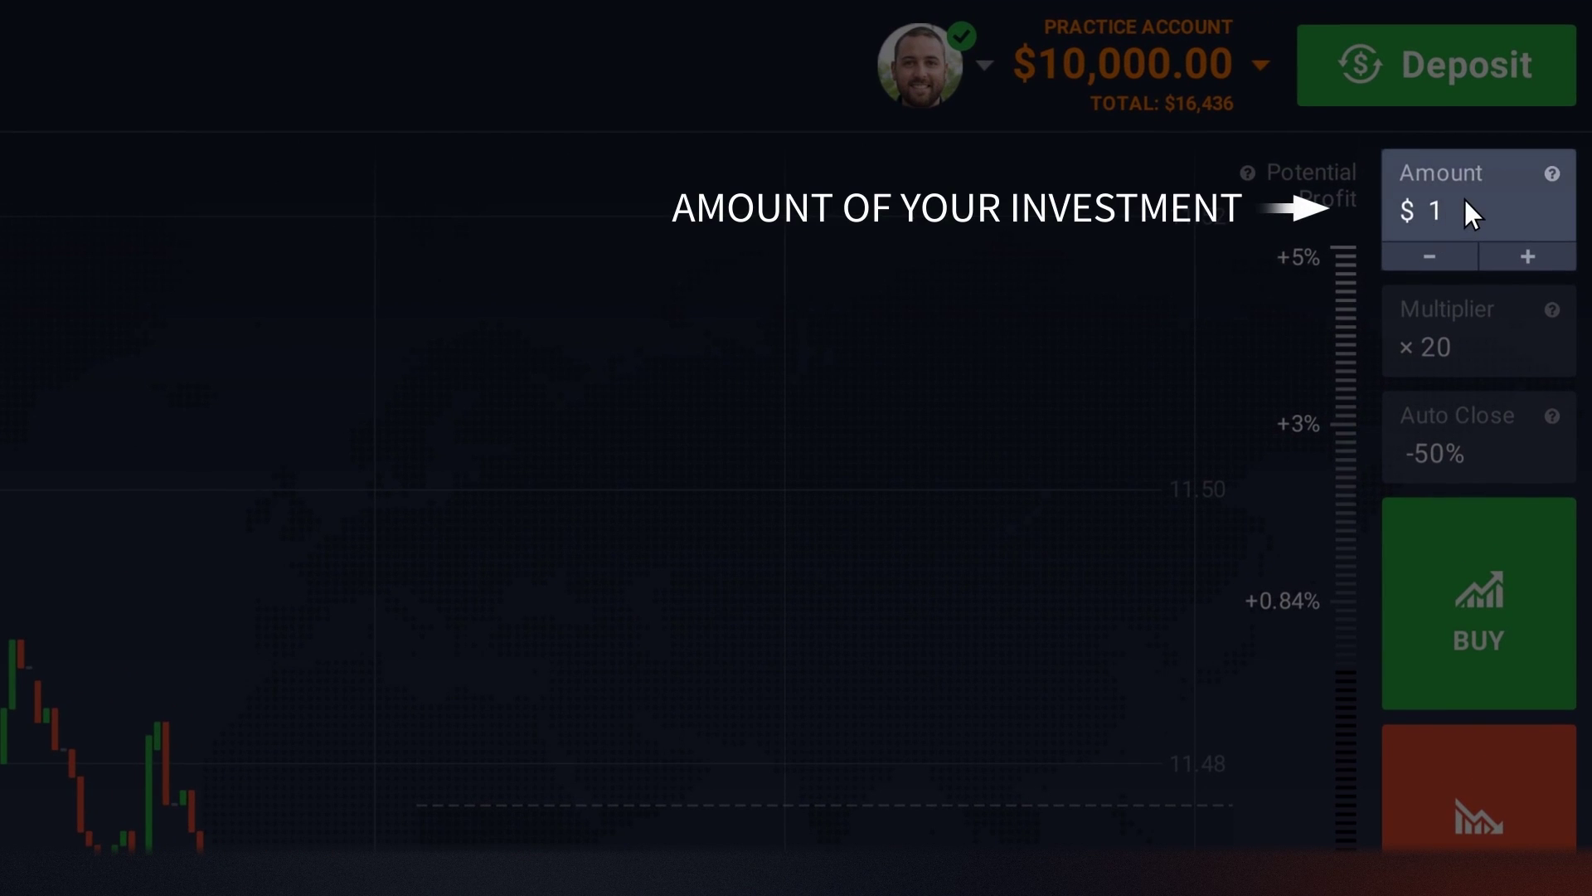
pyautogui.click(1465, 199)
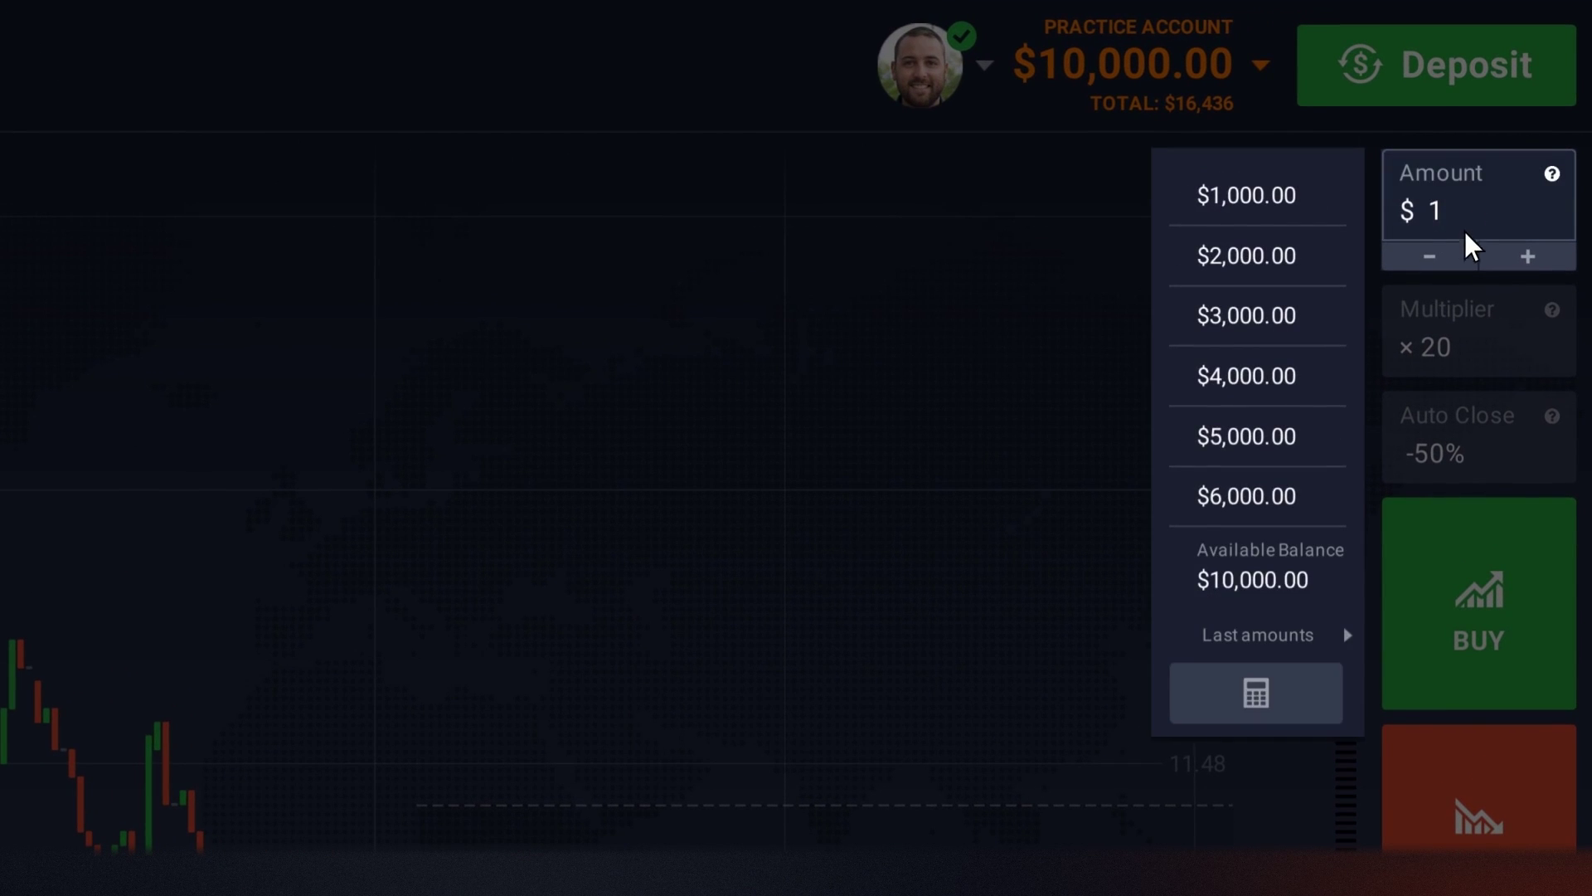
pyautogui.click(1465, 311)
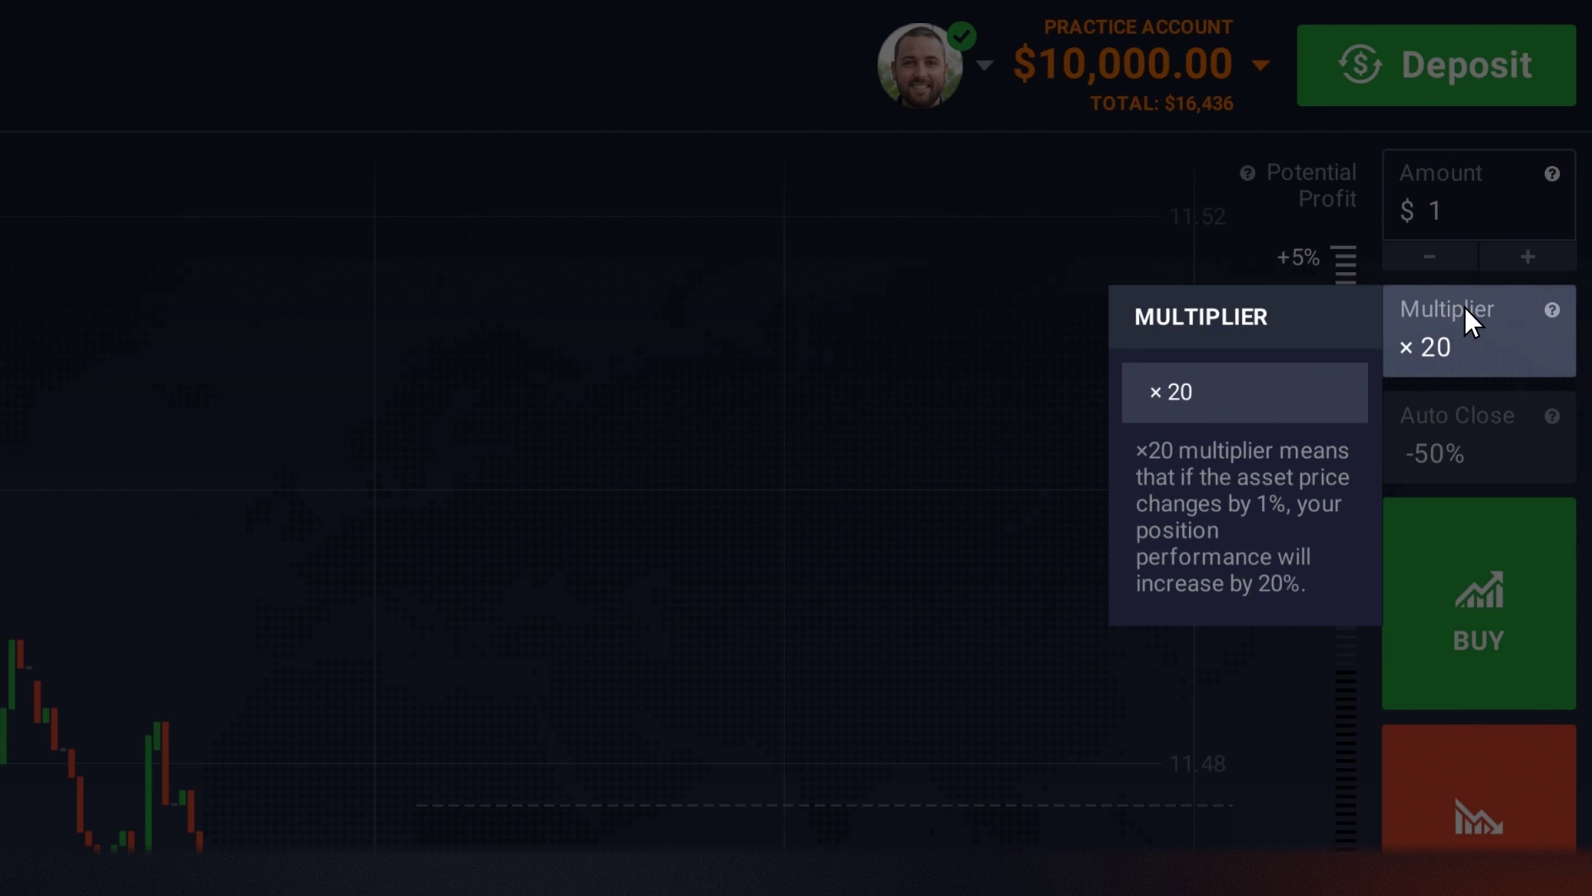
pyautogui.click(1464, 307)
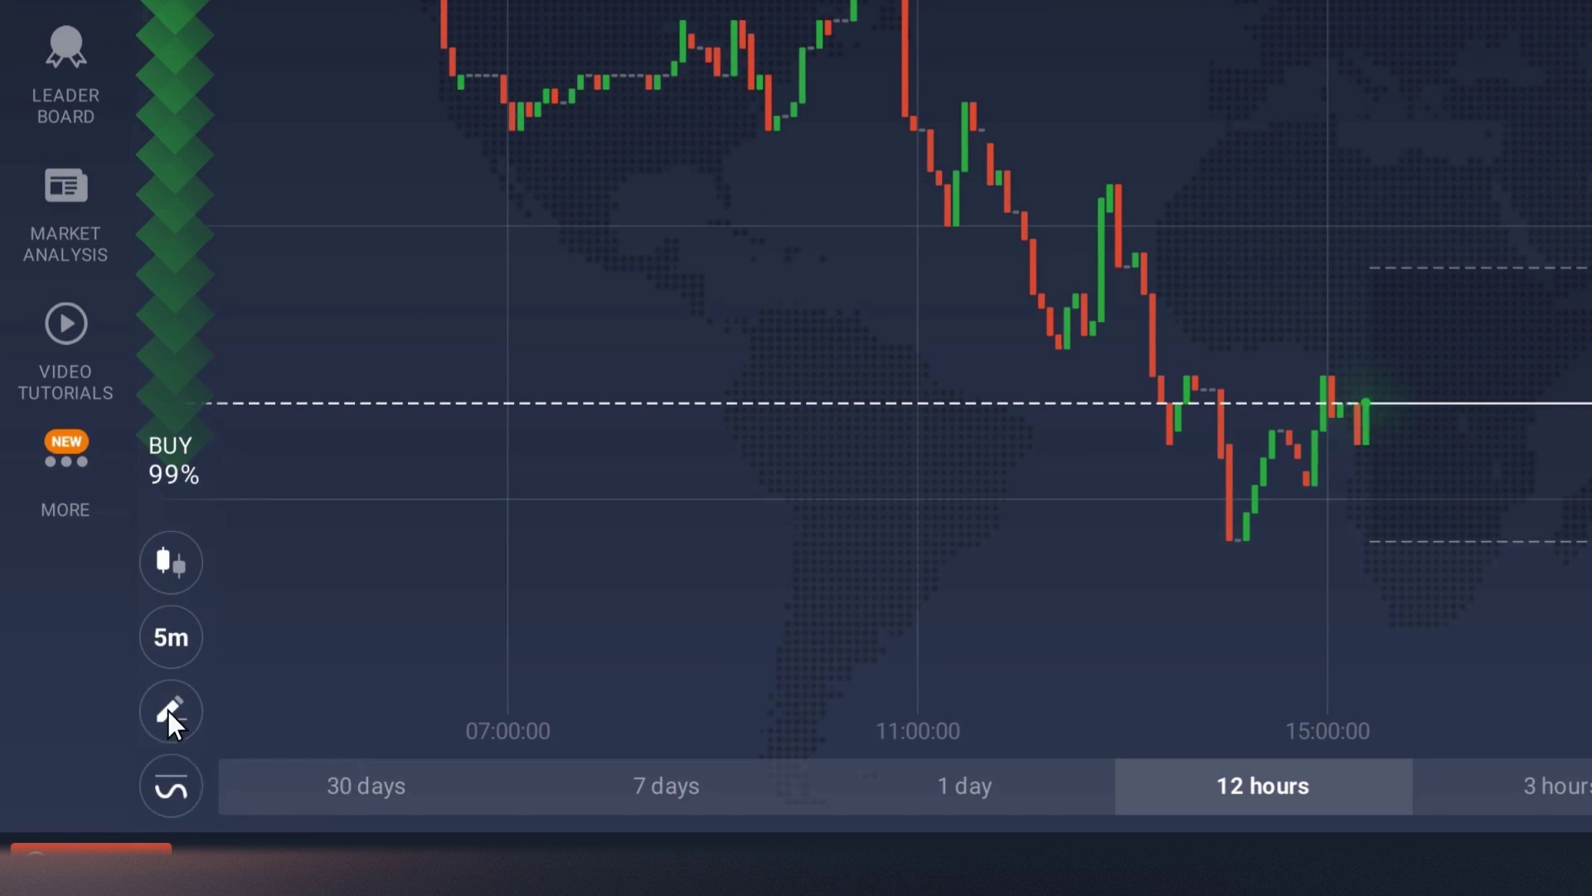
pyautogui.click(170, 551)
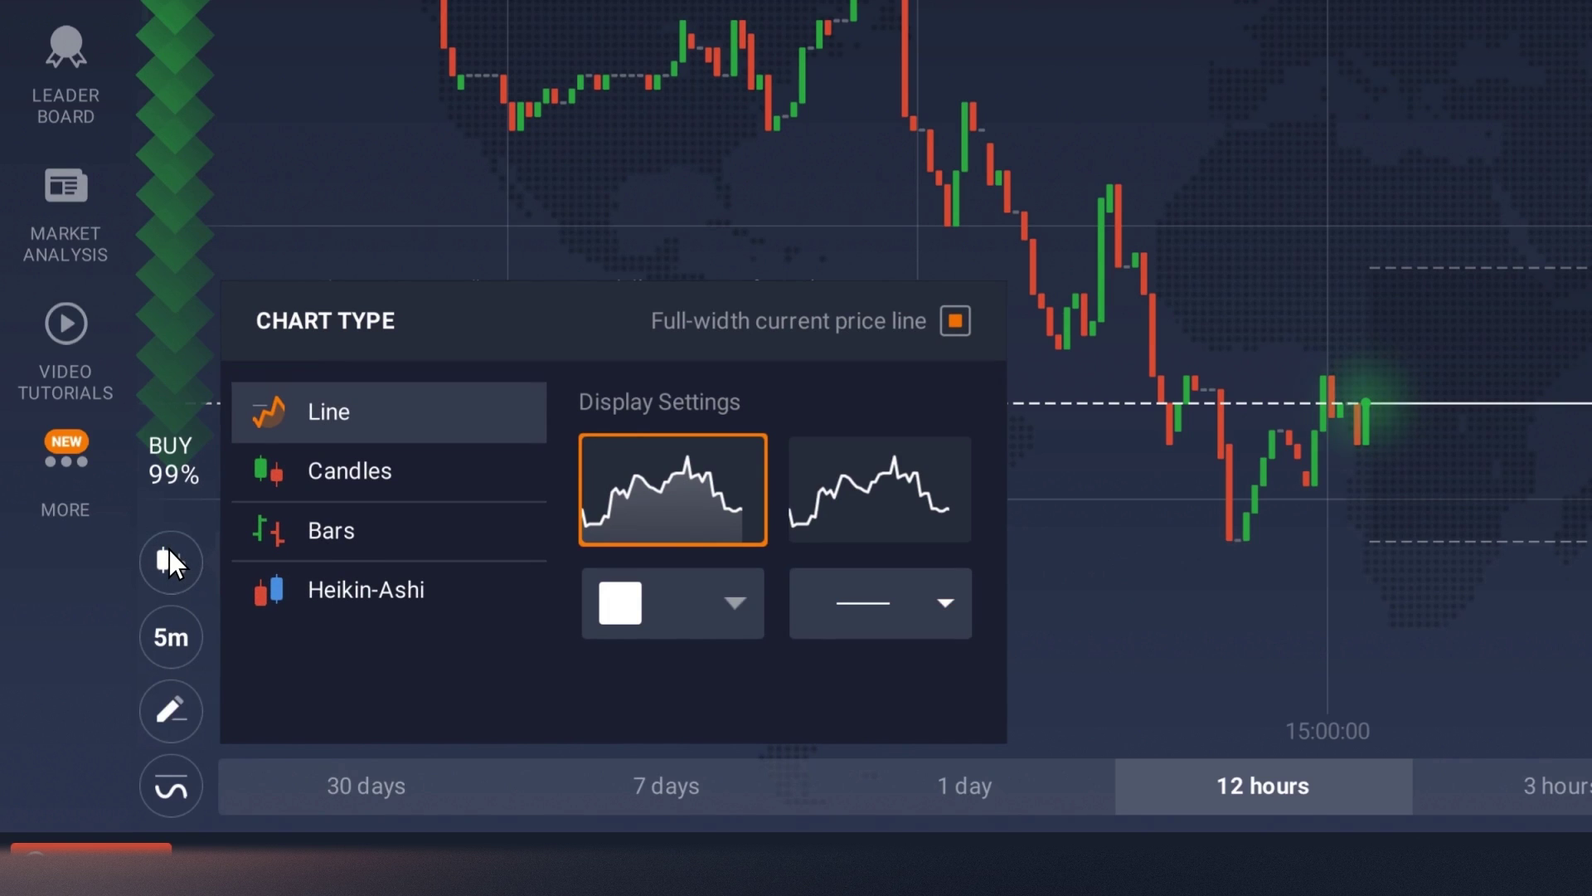
pyautogui.click(168, 706)
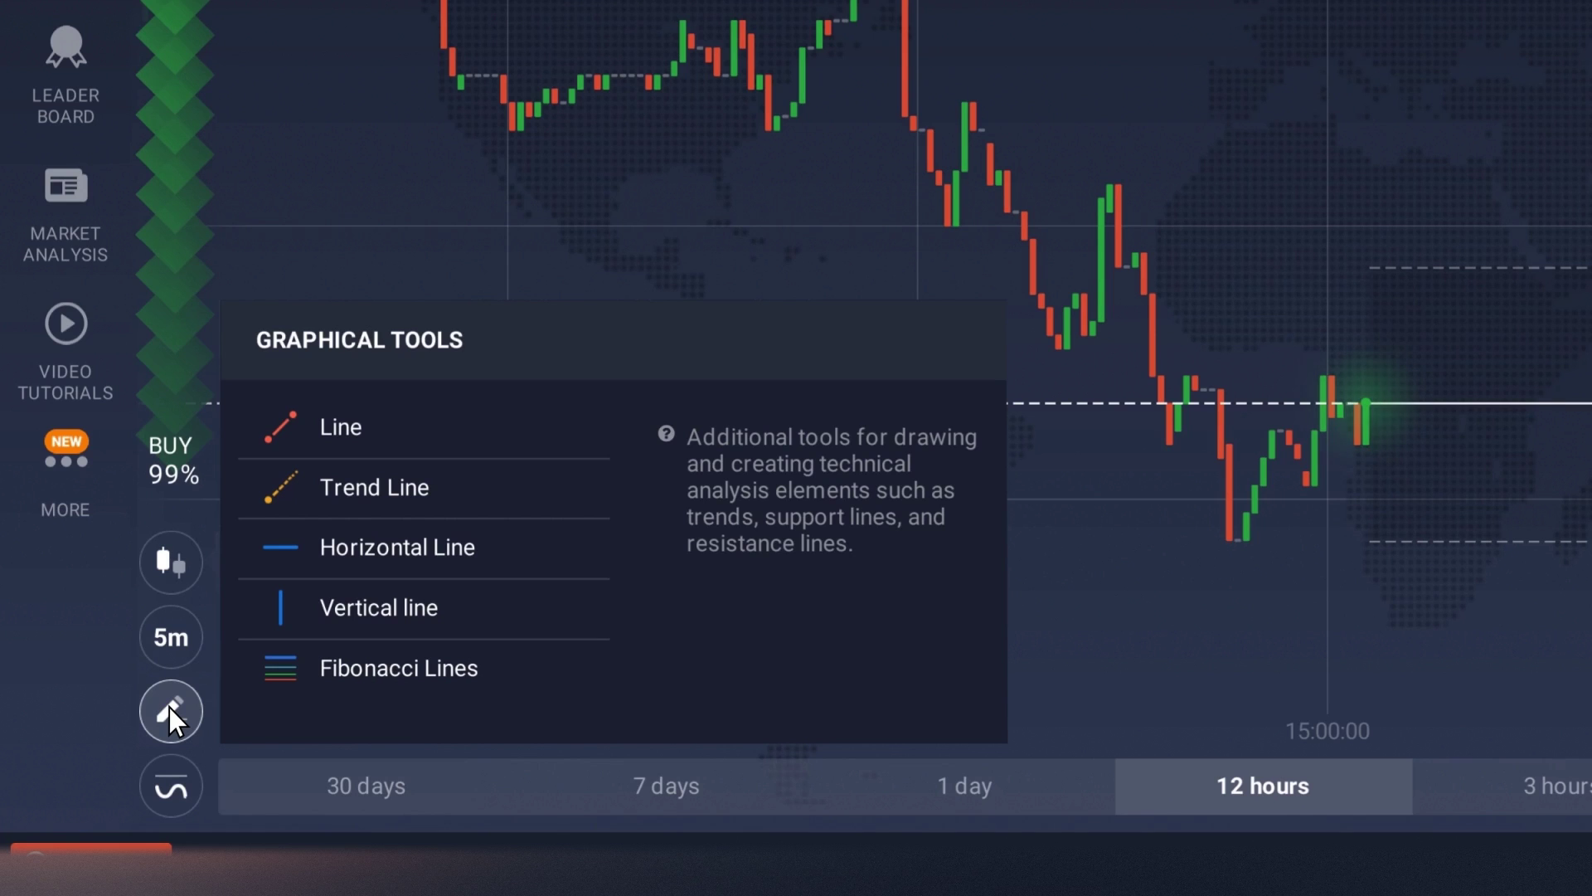
pyautogui.click(170, 790)
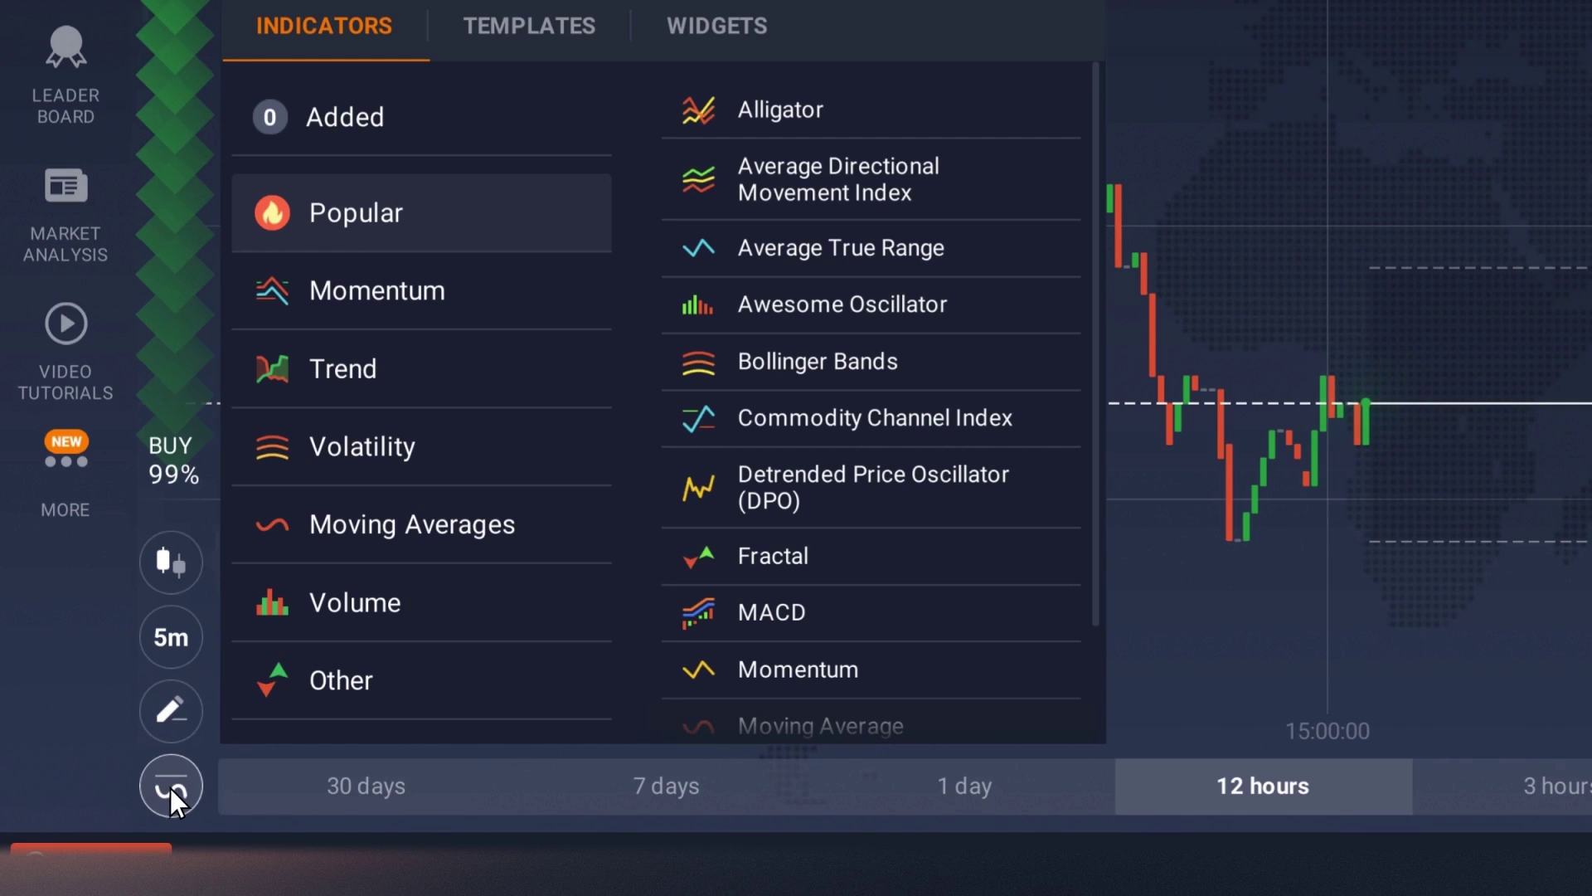
pyautogui.click(672, 24)
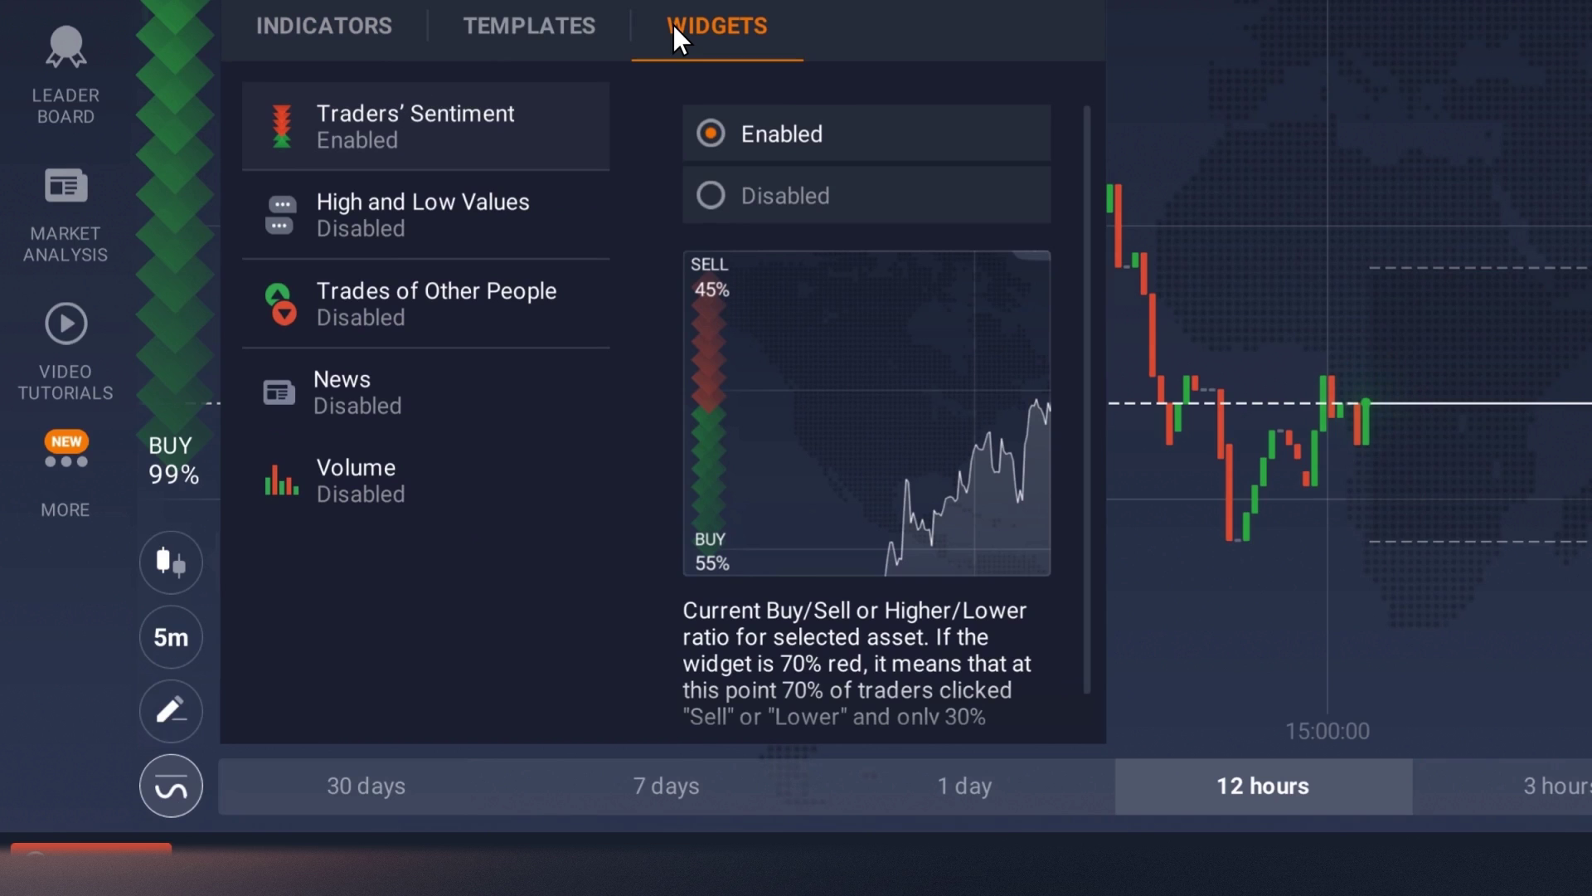
pyautogui.click(170, 126)
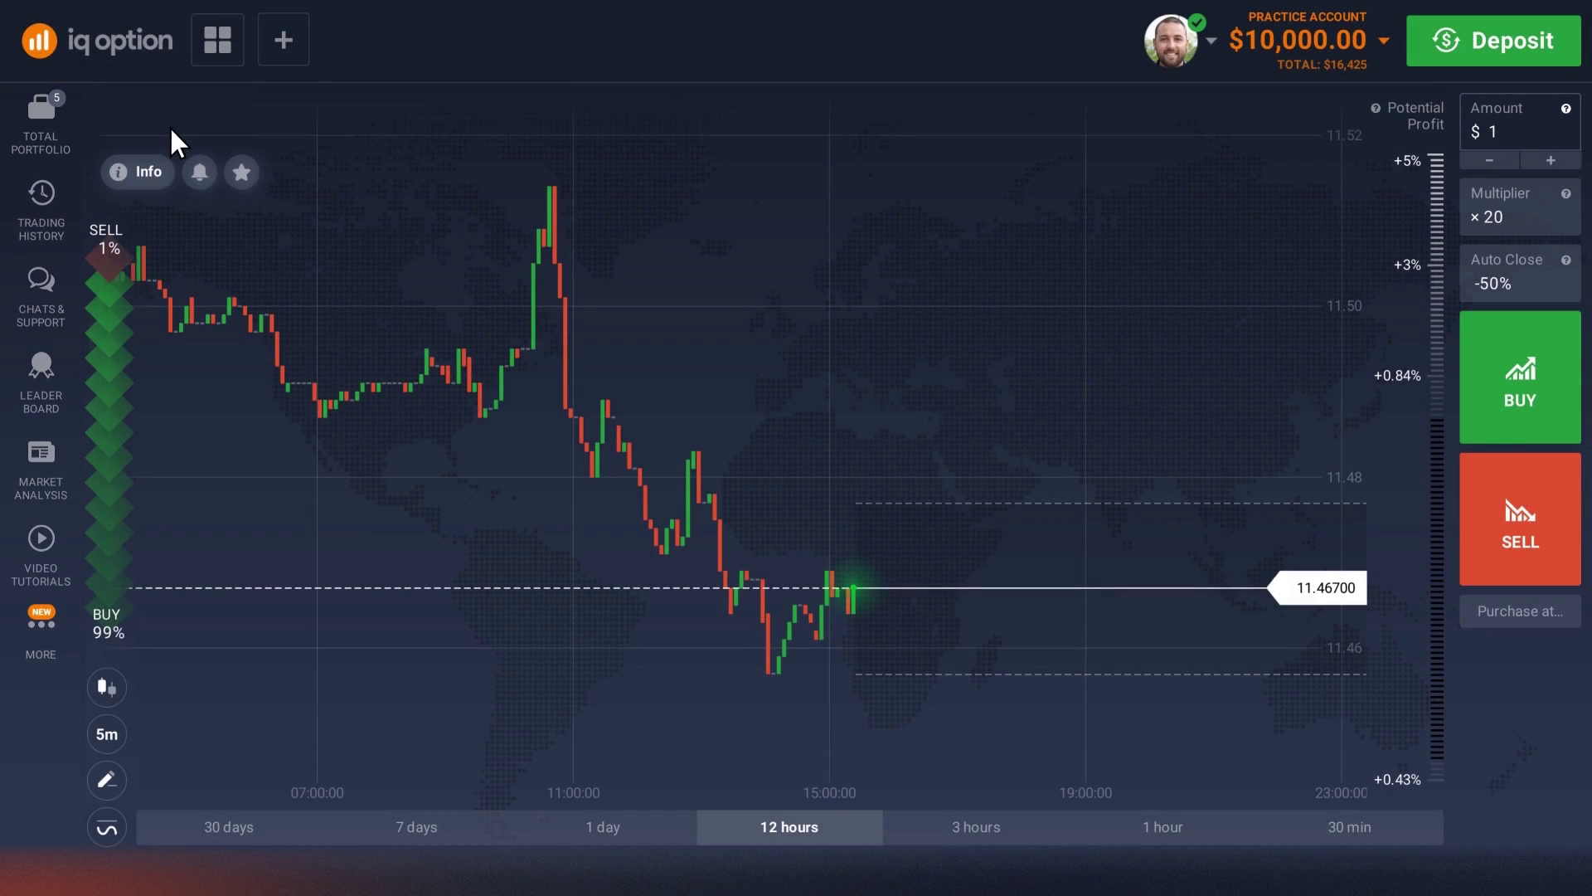
# View the Total Portfolio and Trading History lists, then open the Support chat.
pyautogui.click(41, 116)
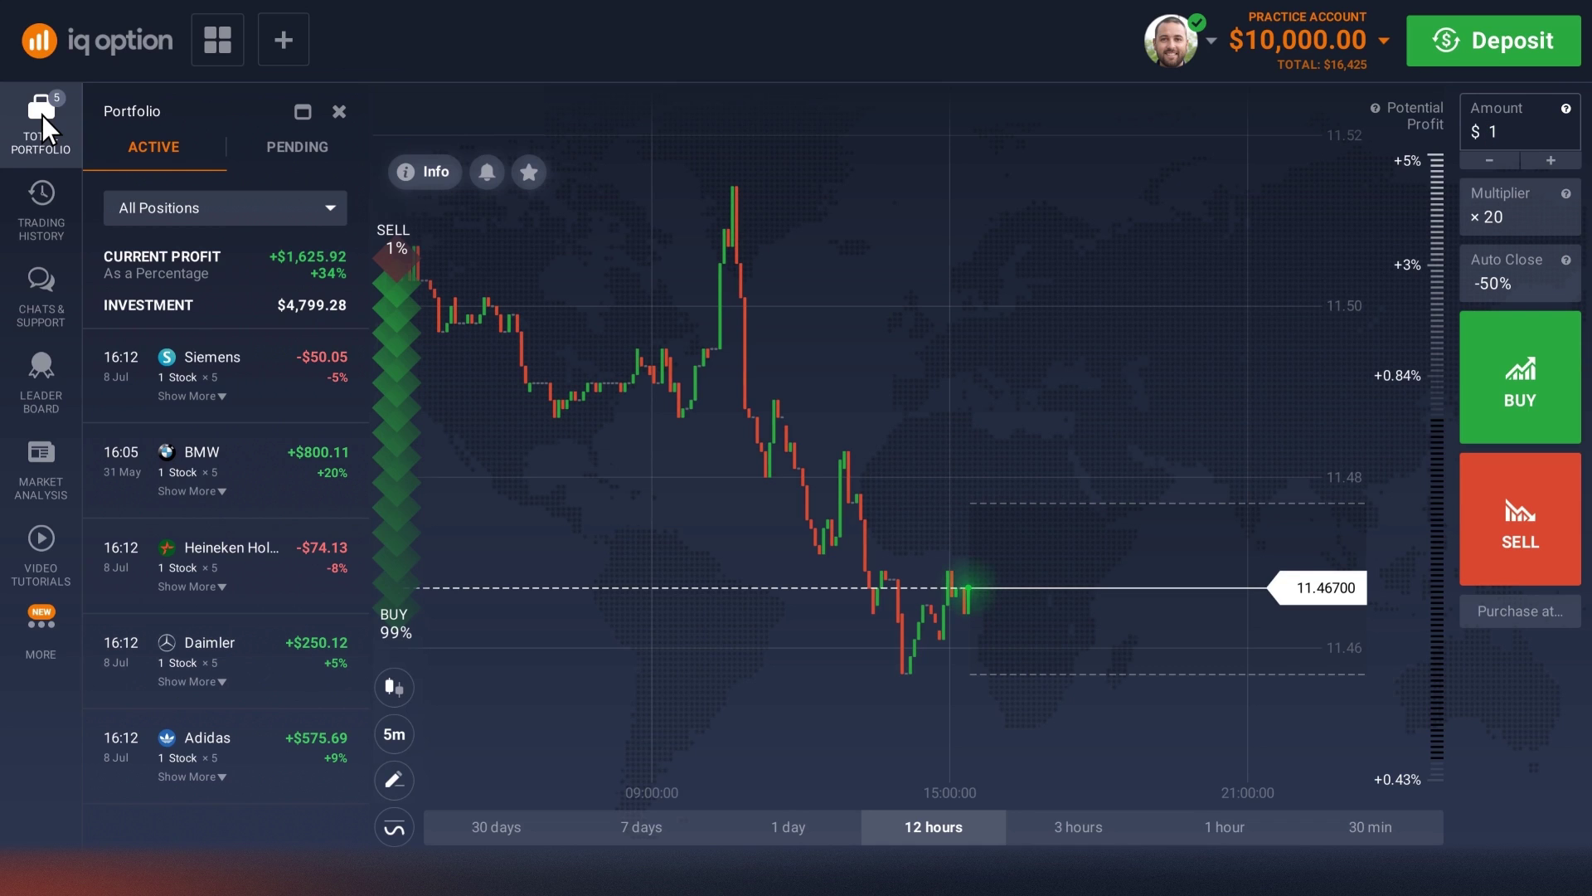
pyautogui.click(45, 211)
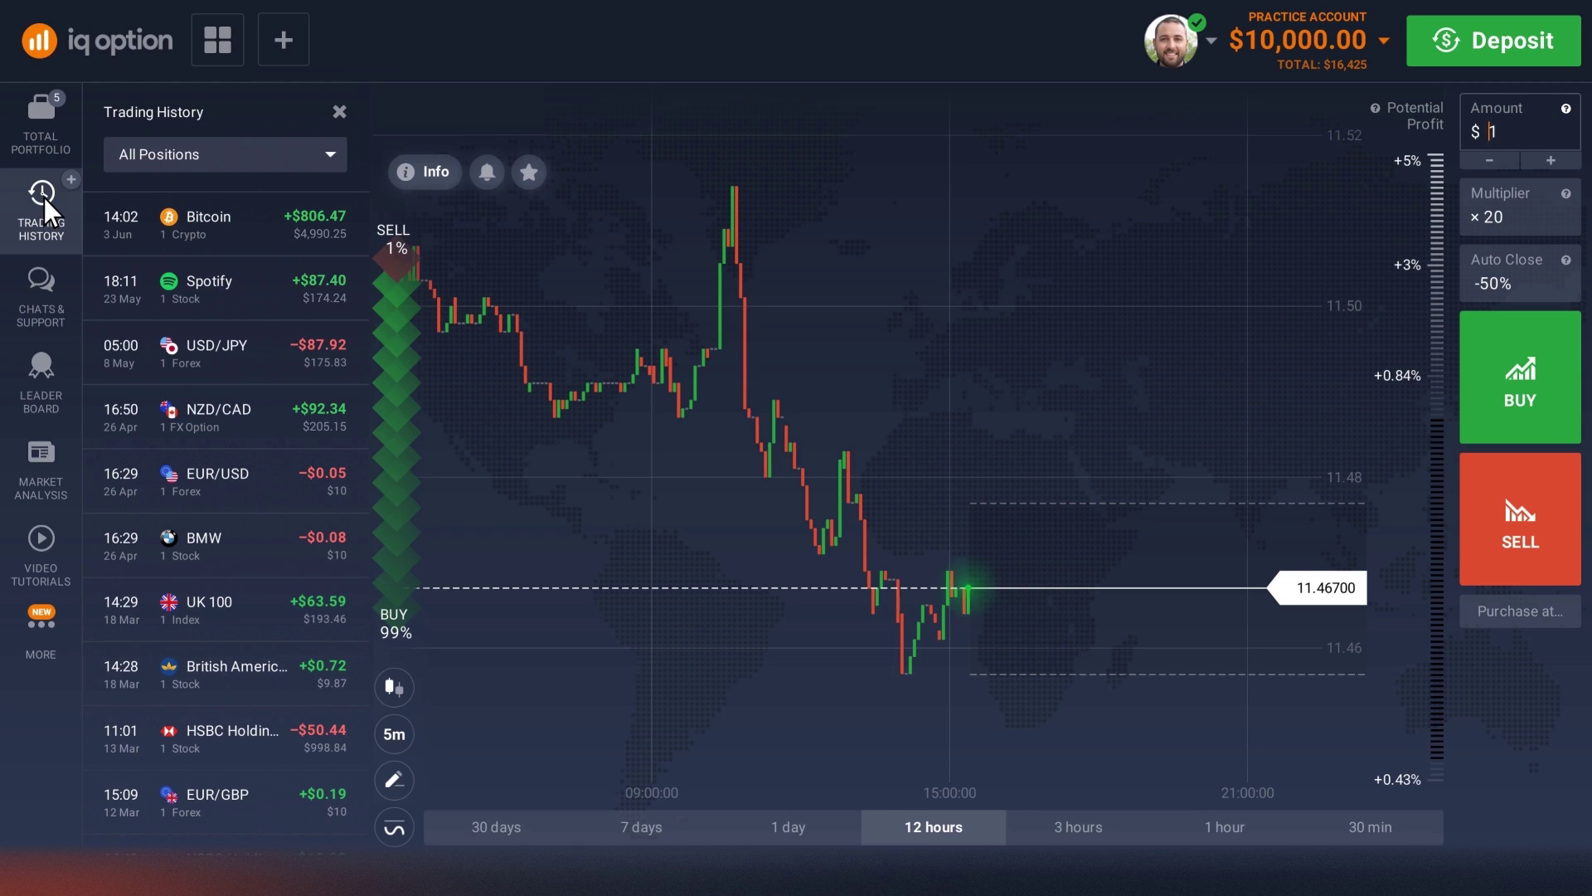
pyautogui.click(48, 305)
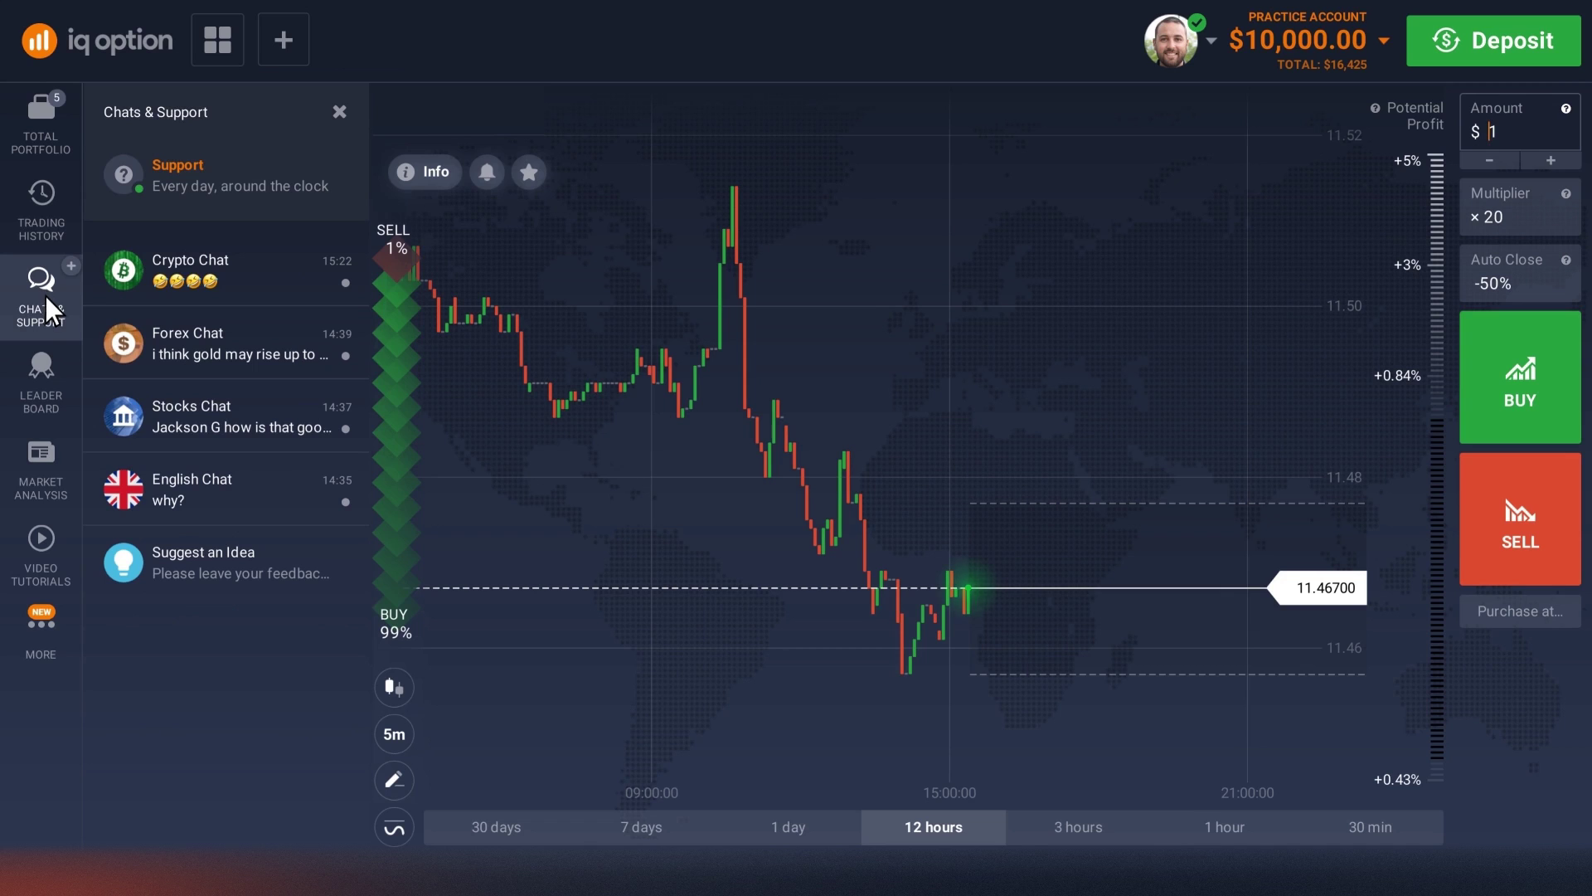
pyautogui.click(132, 184)
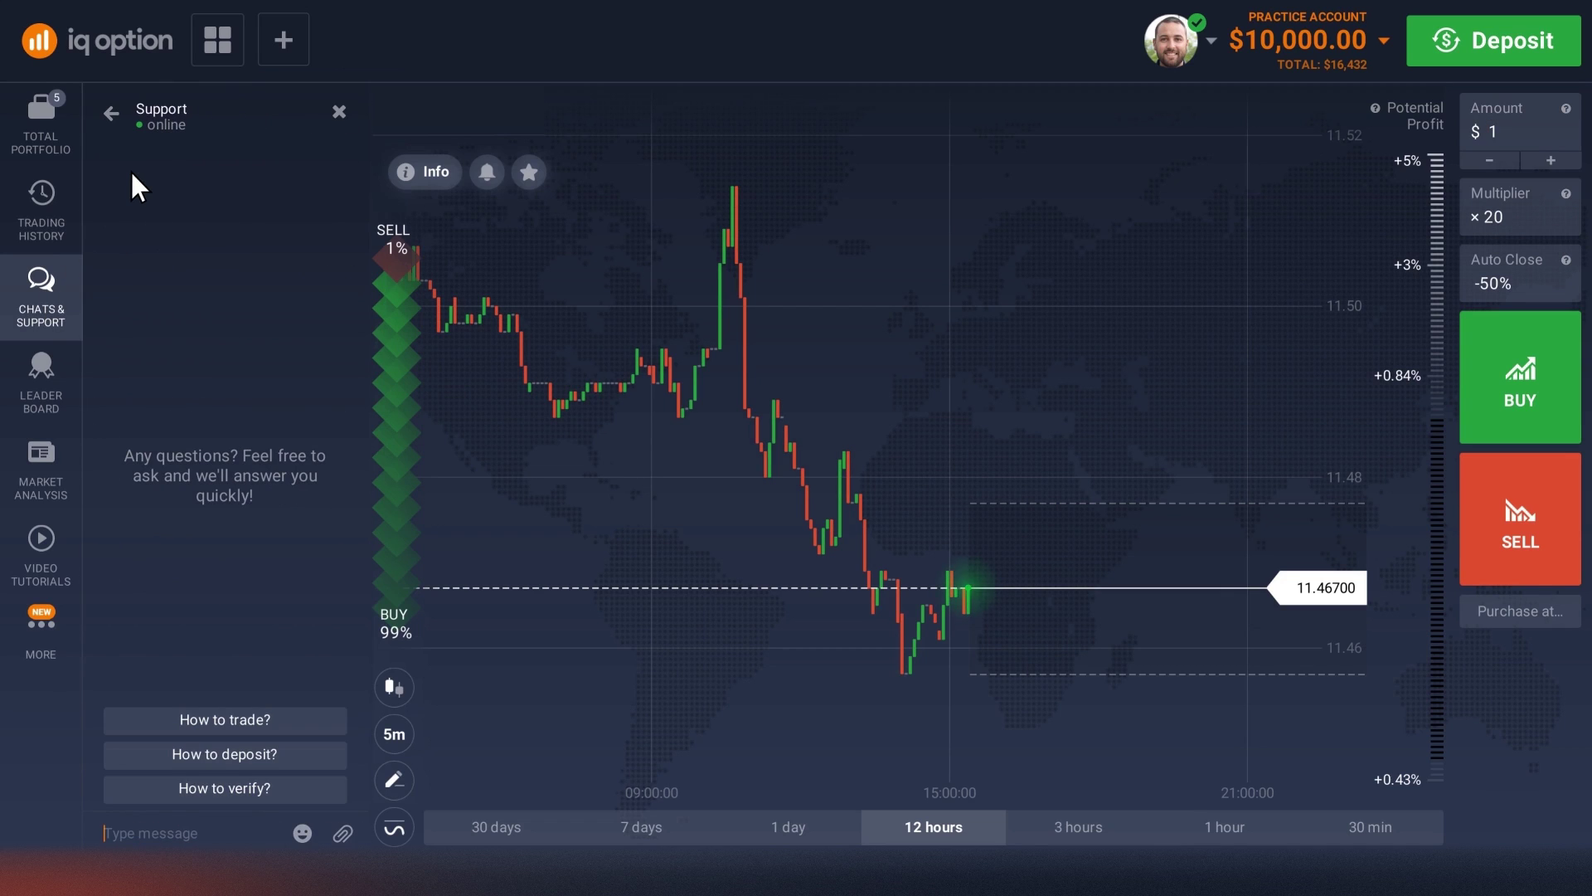
# Show the weekly leaderboard, market news and spreads, then Technical Analysis video tutorials.
pyautogui.click(46, 393)
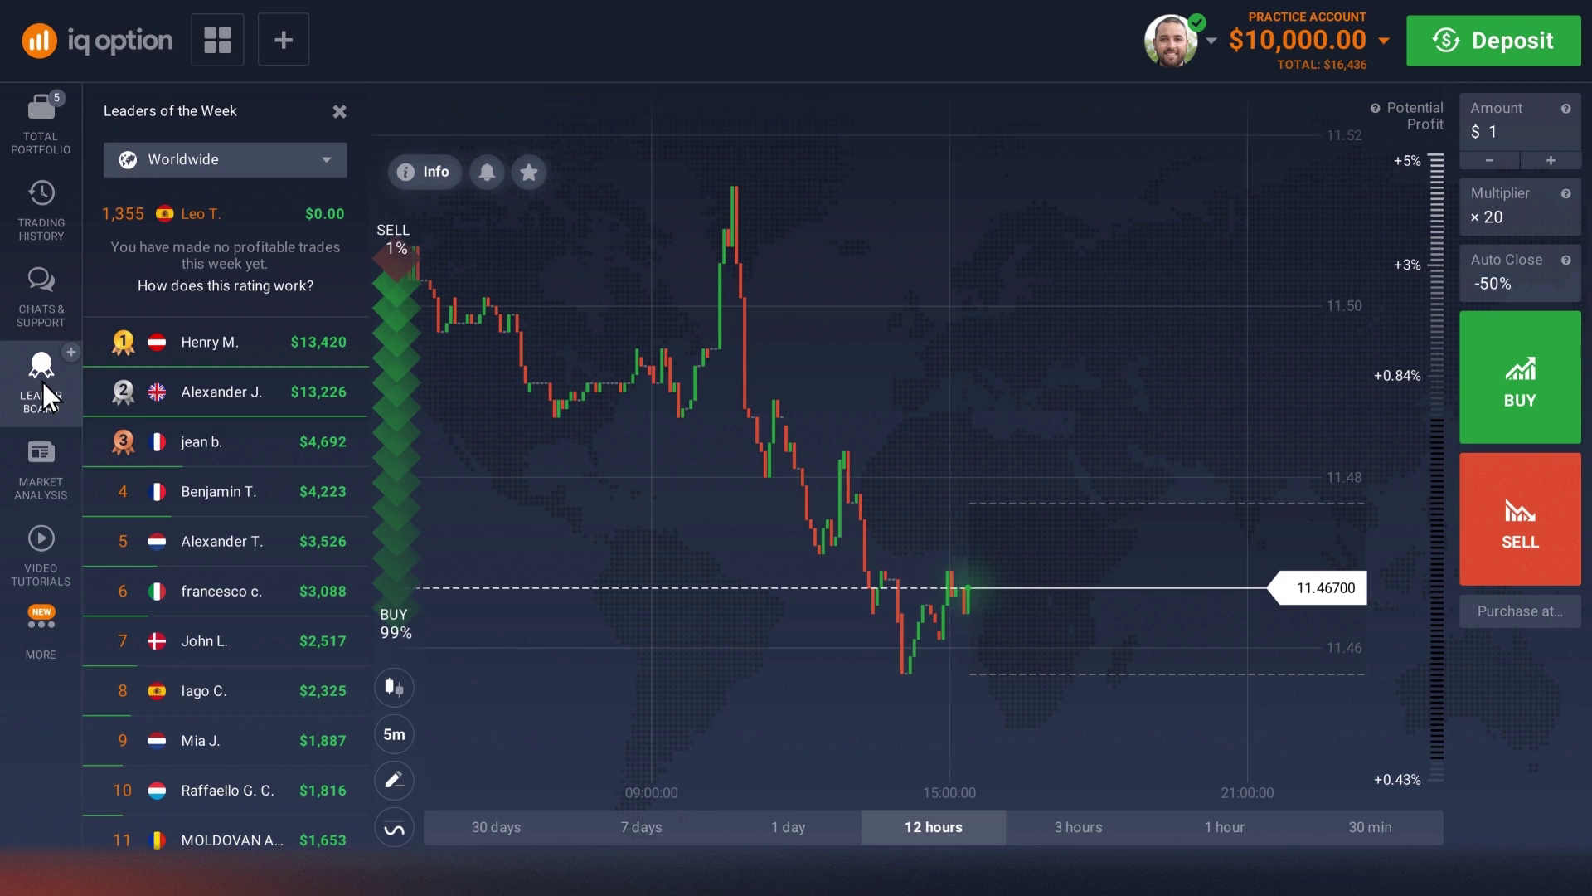
pyautogui.click(45, 470)
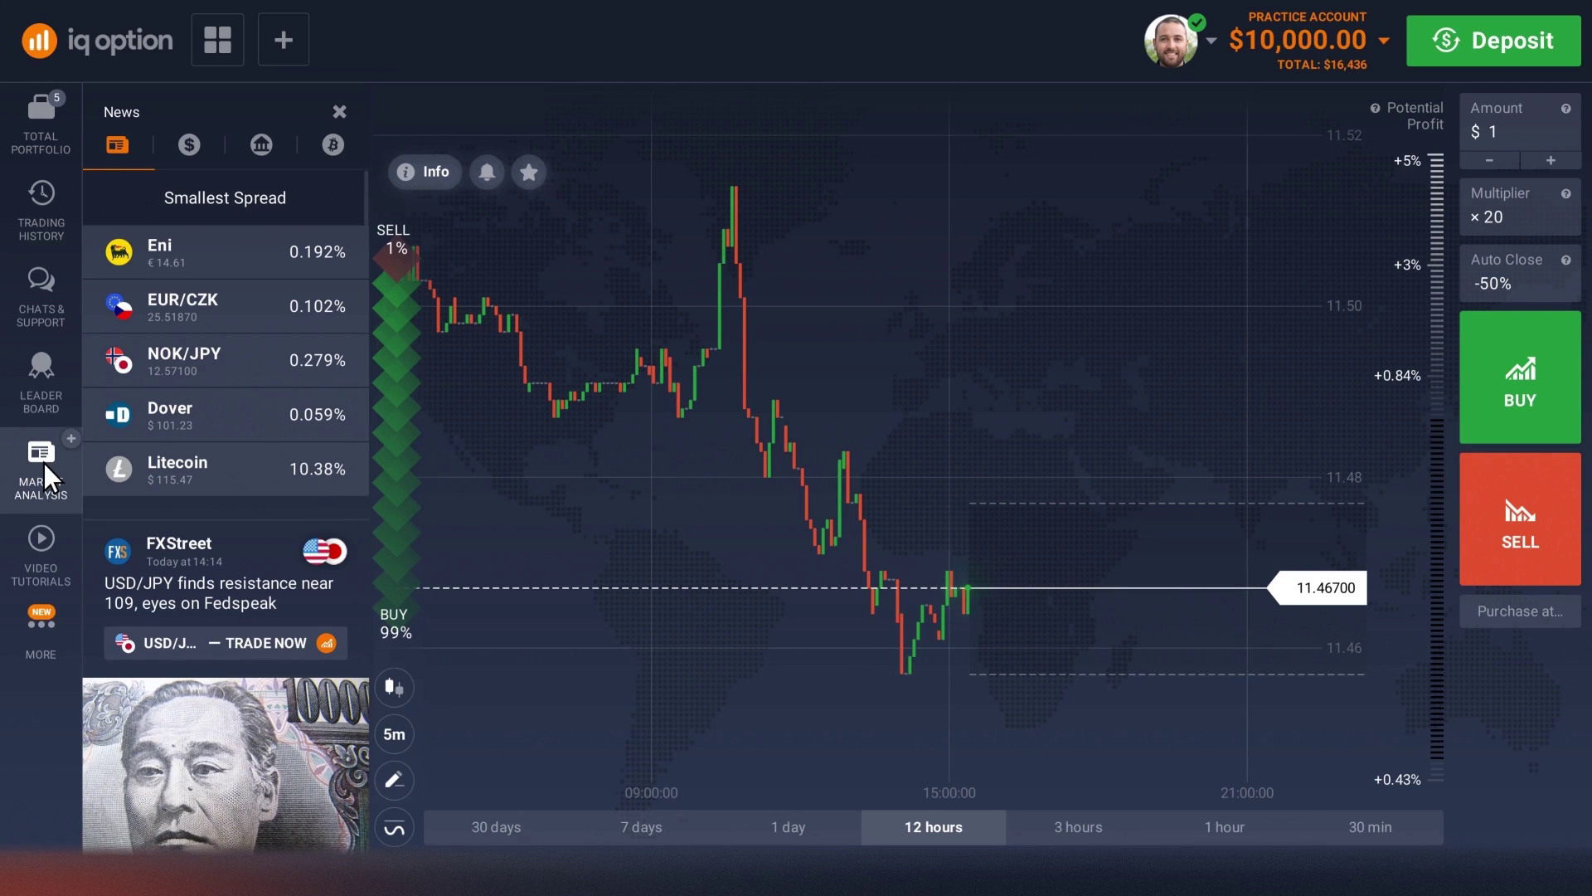
pyautogui.click(41, 542)
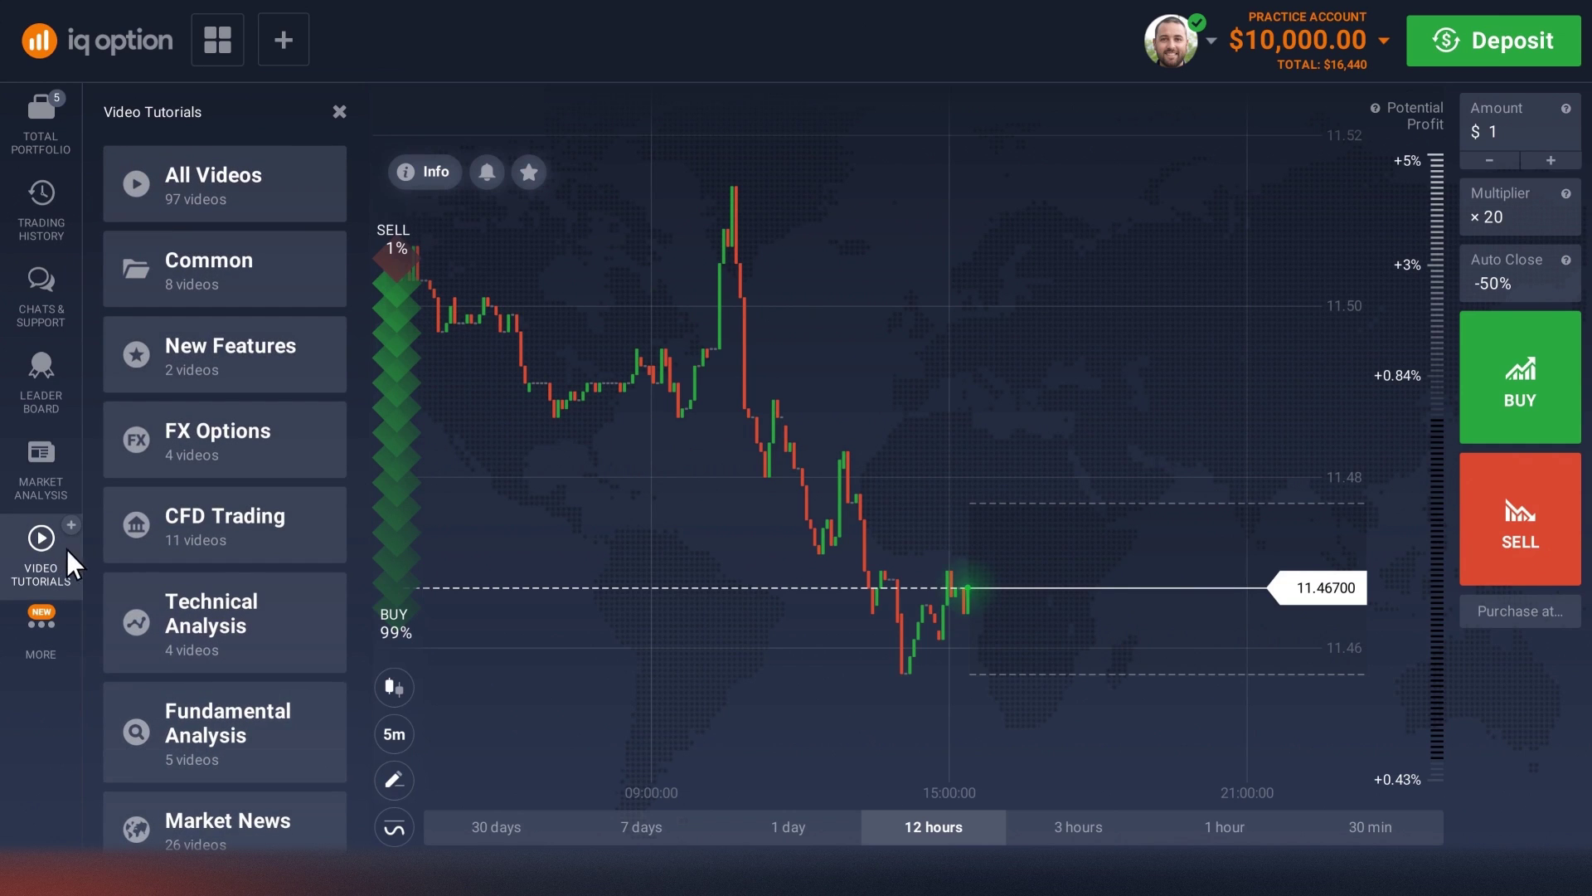
pyautogui.click(268, 618)
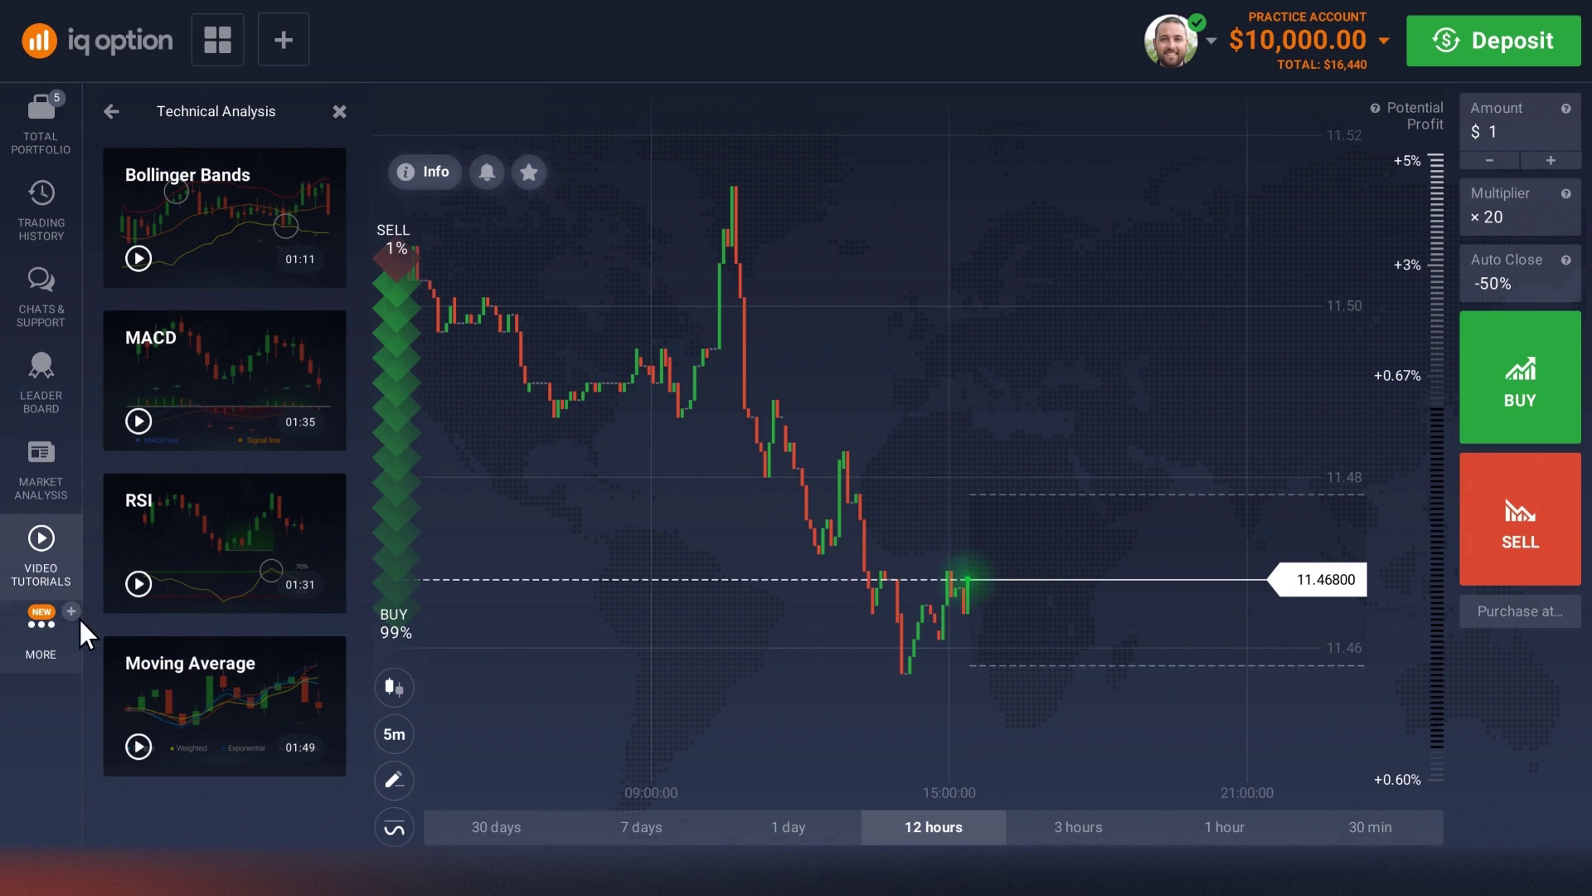
# Browse Help's General Questions and question search, then close both side panels.
pyautogui.click(44, 634)
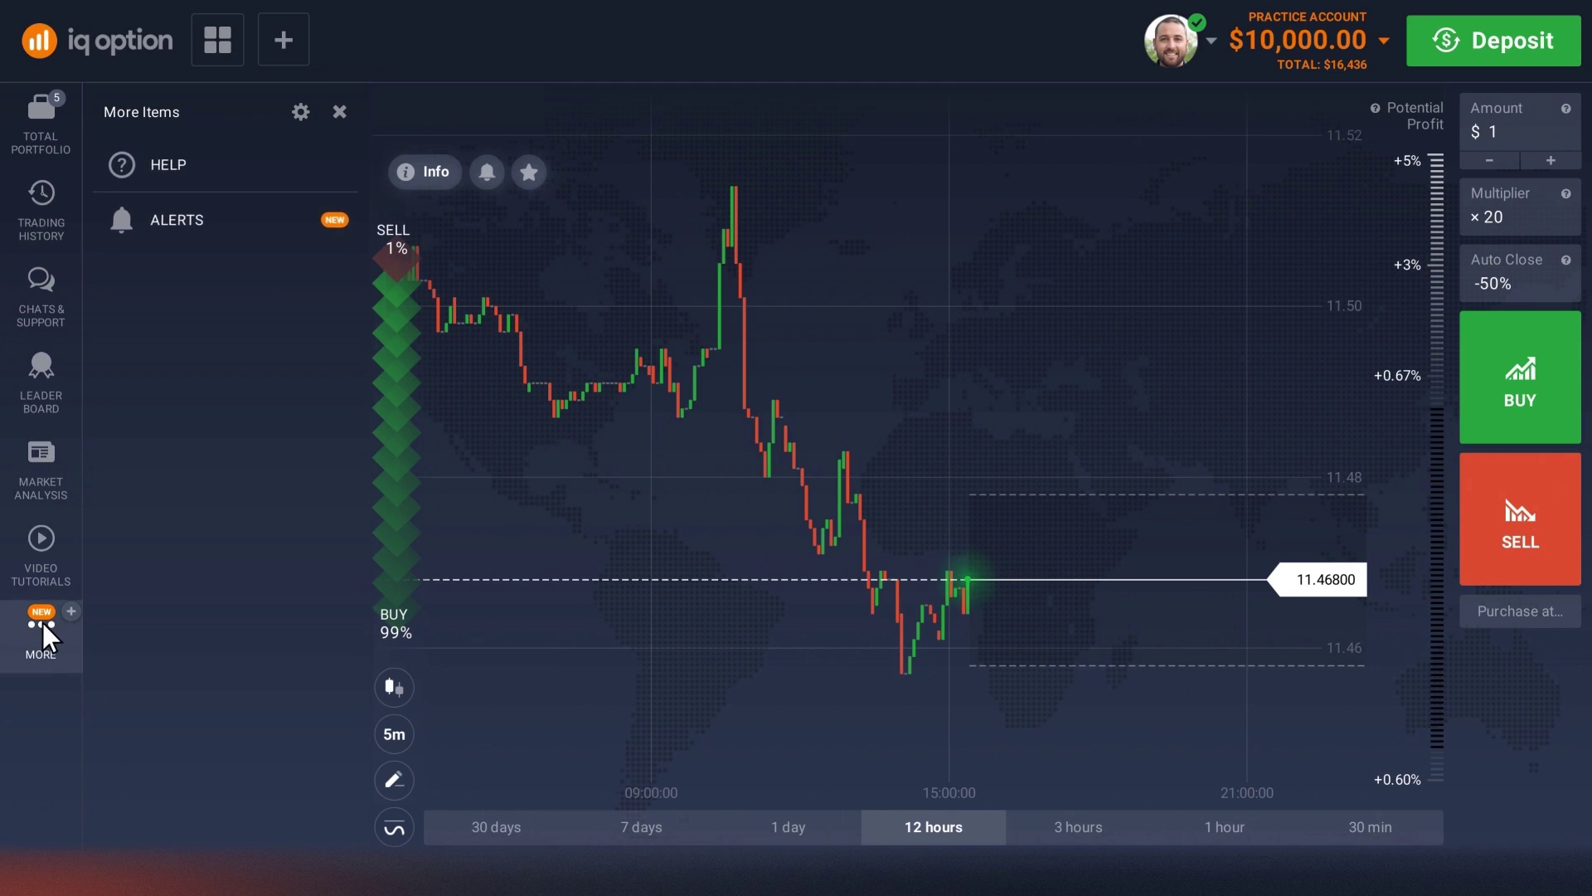
pyautogui.click(147, 175)
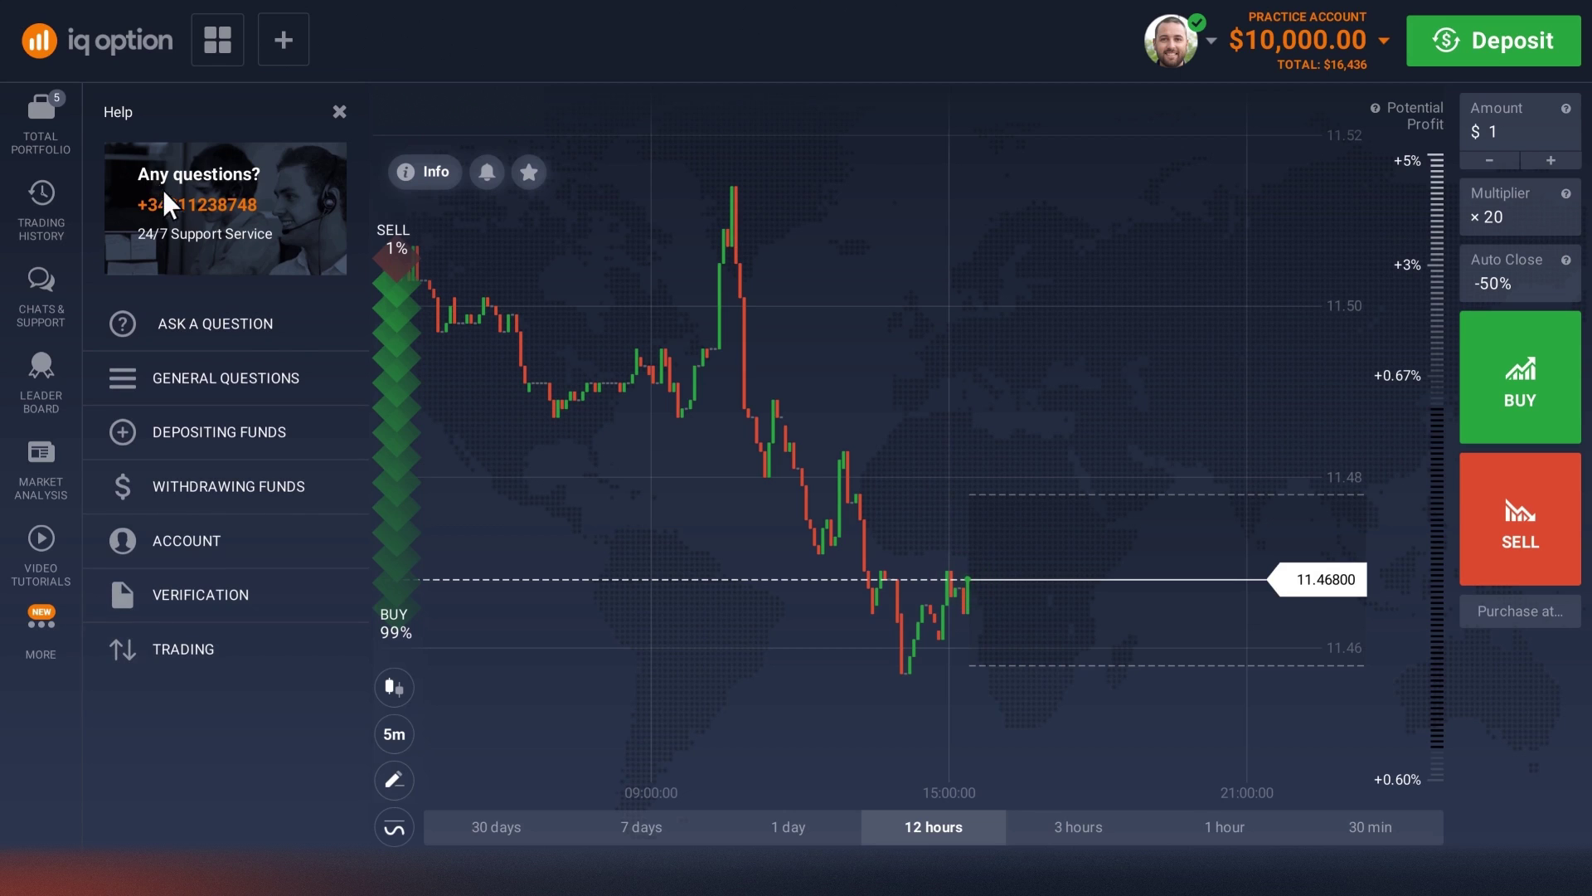
pyautogui.click(311, 382)
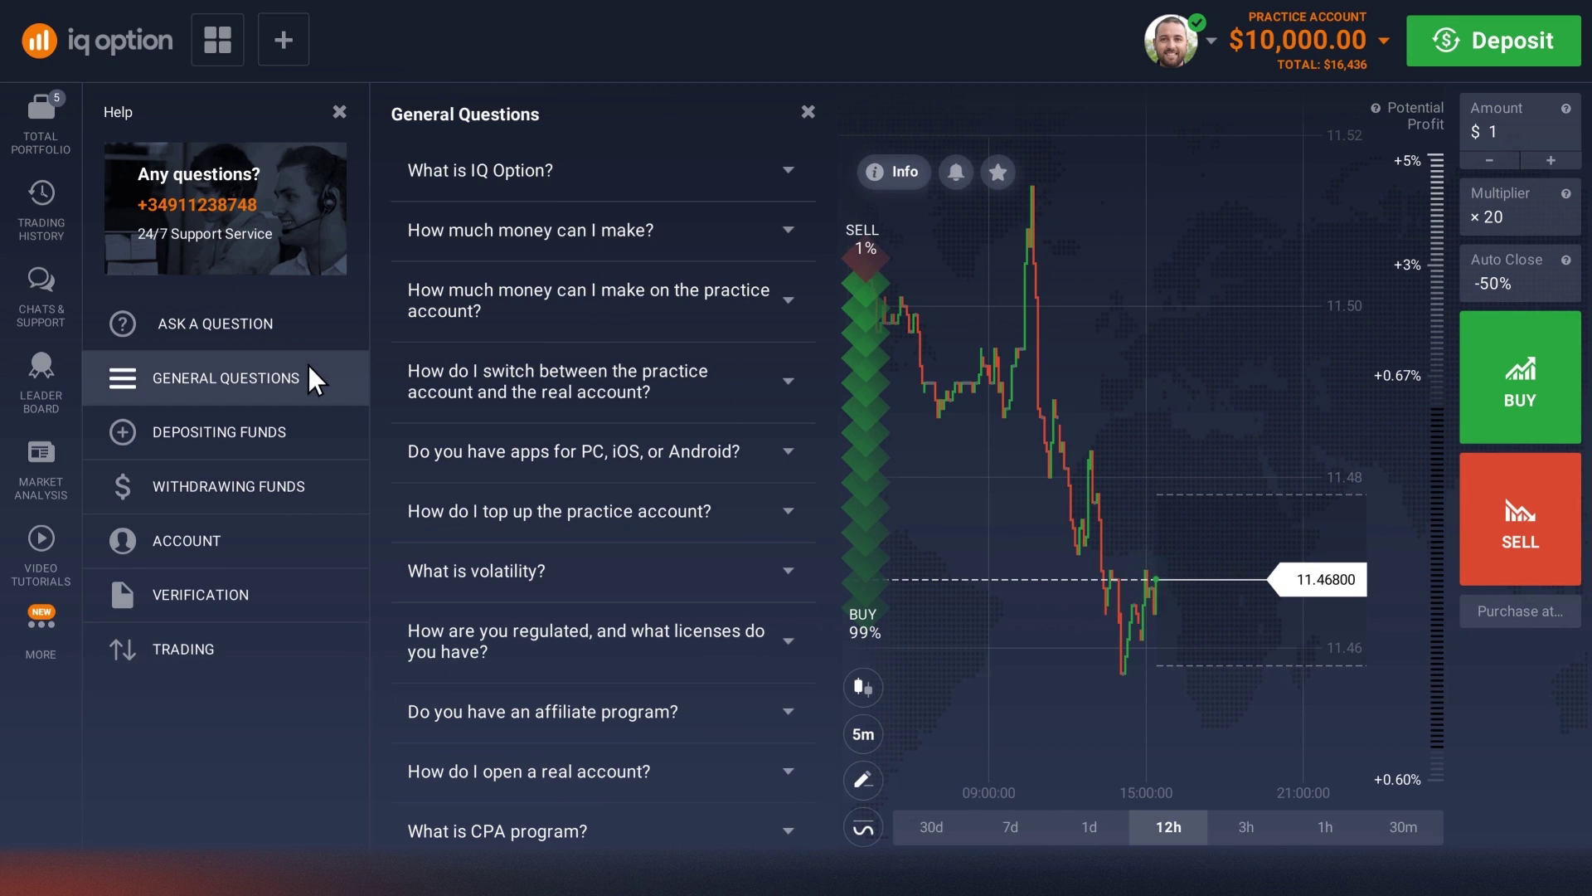
pyautogui.click(311, 331)
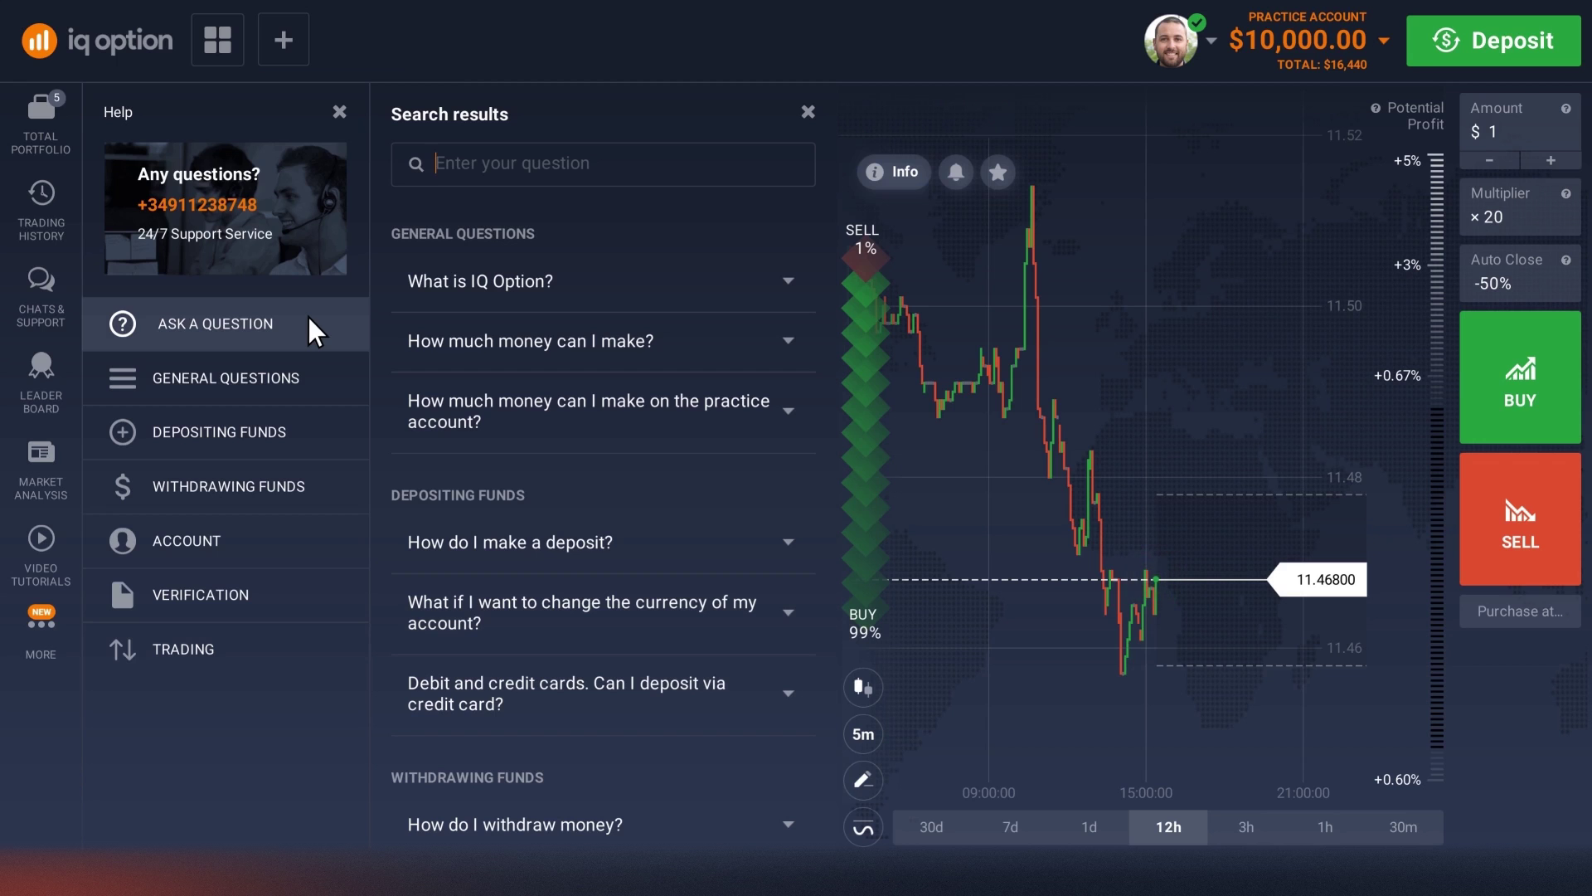
pyautogui.click(338, 113)
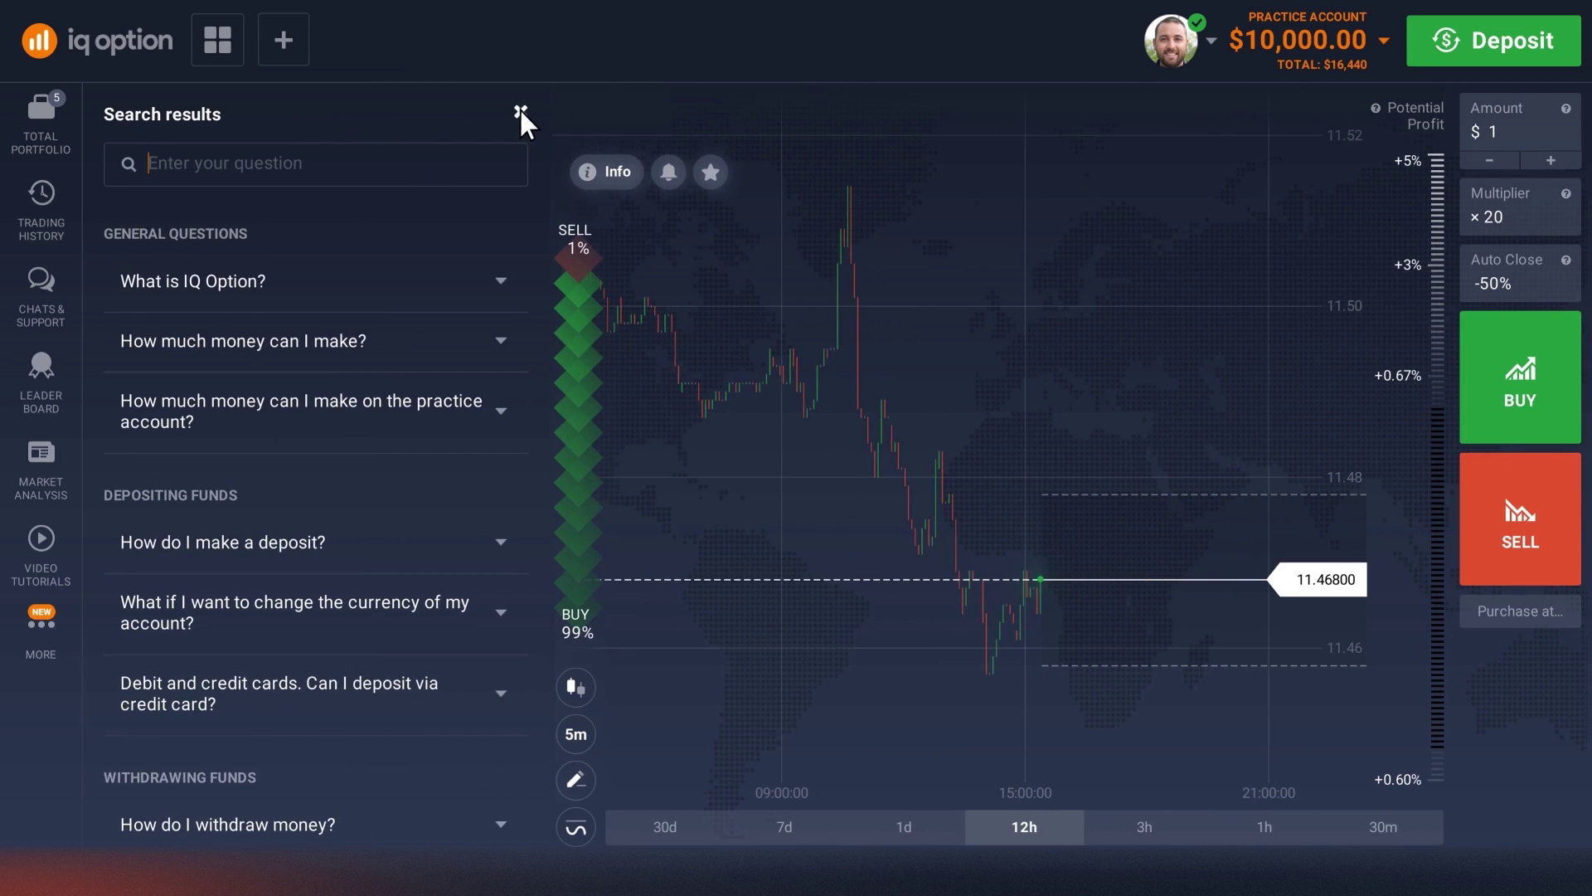
pyautogui.click(523, 113)
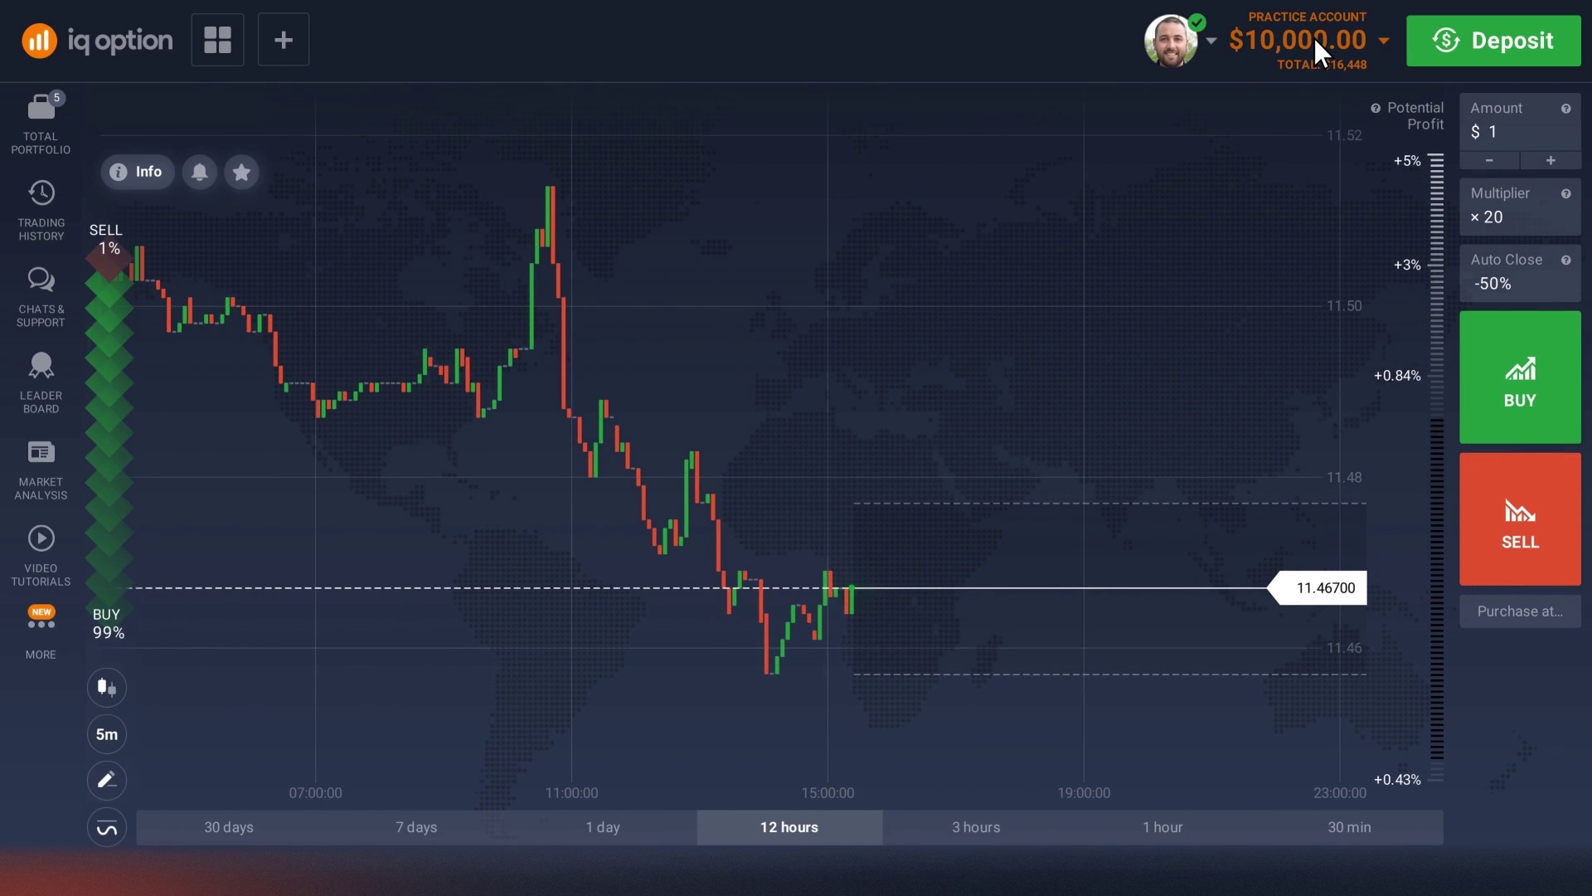
# Switch to the Real Account (€1,472.16 balance) and dismiss the account-change notice.
pyautogui.click(1321, 50)
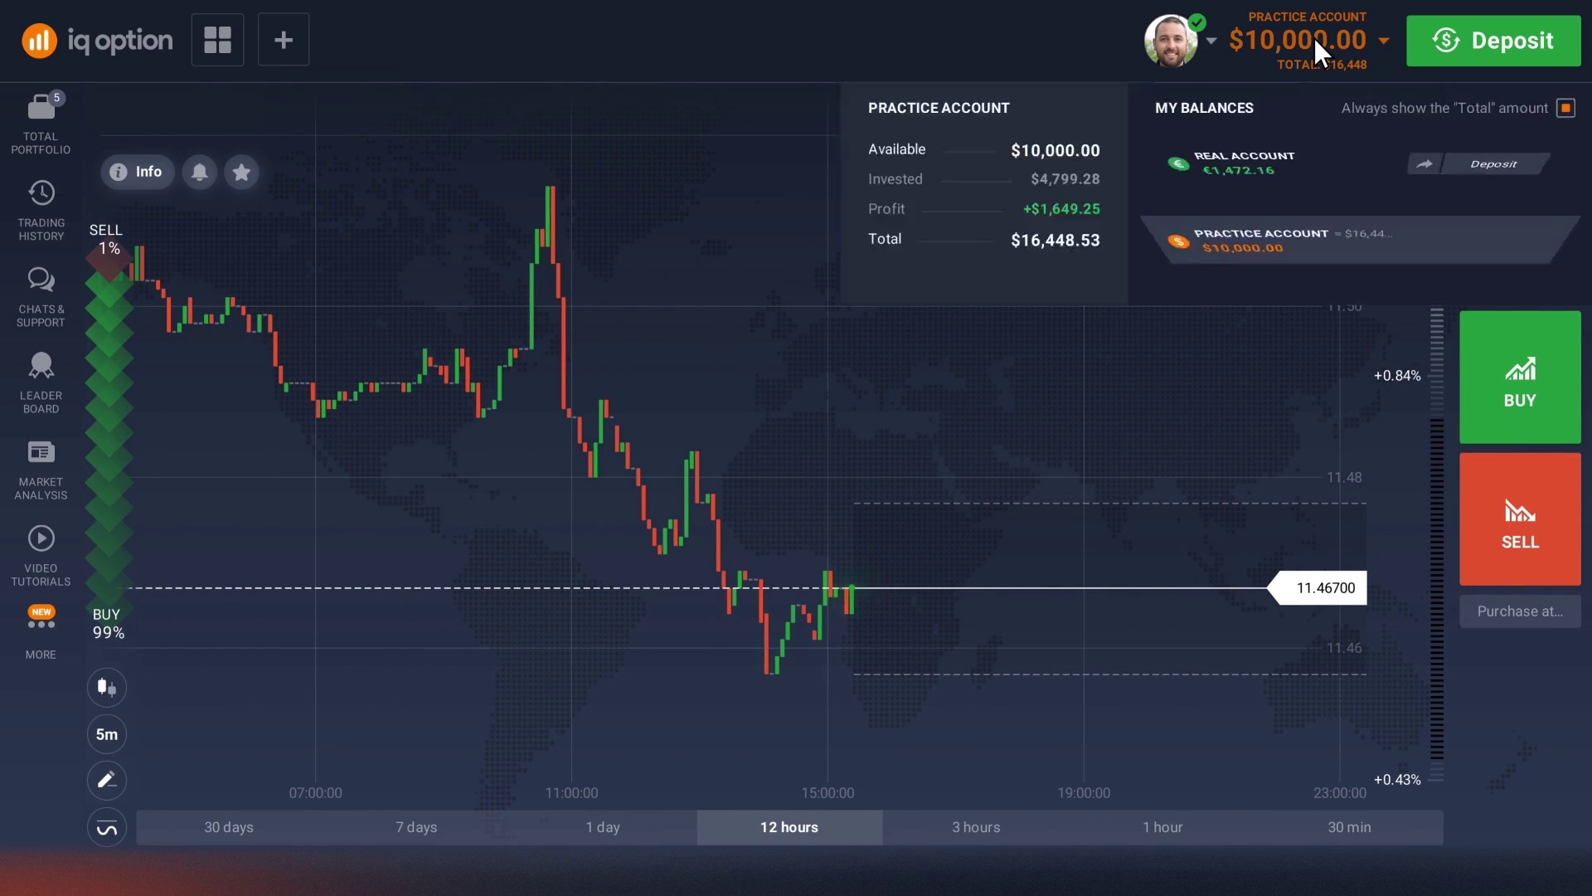
pyautogui.click(1236, 169)
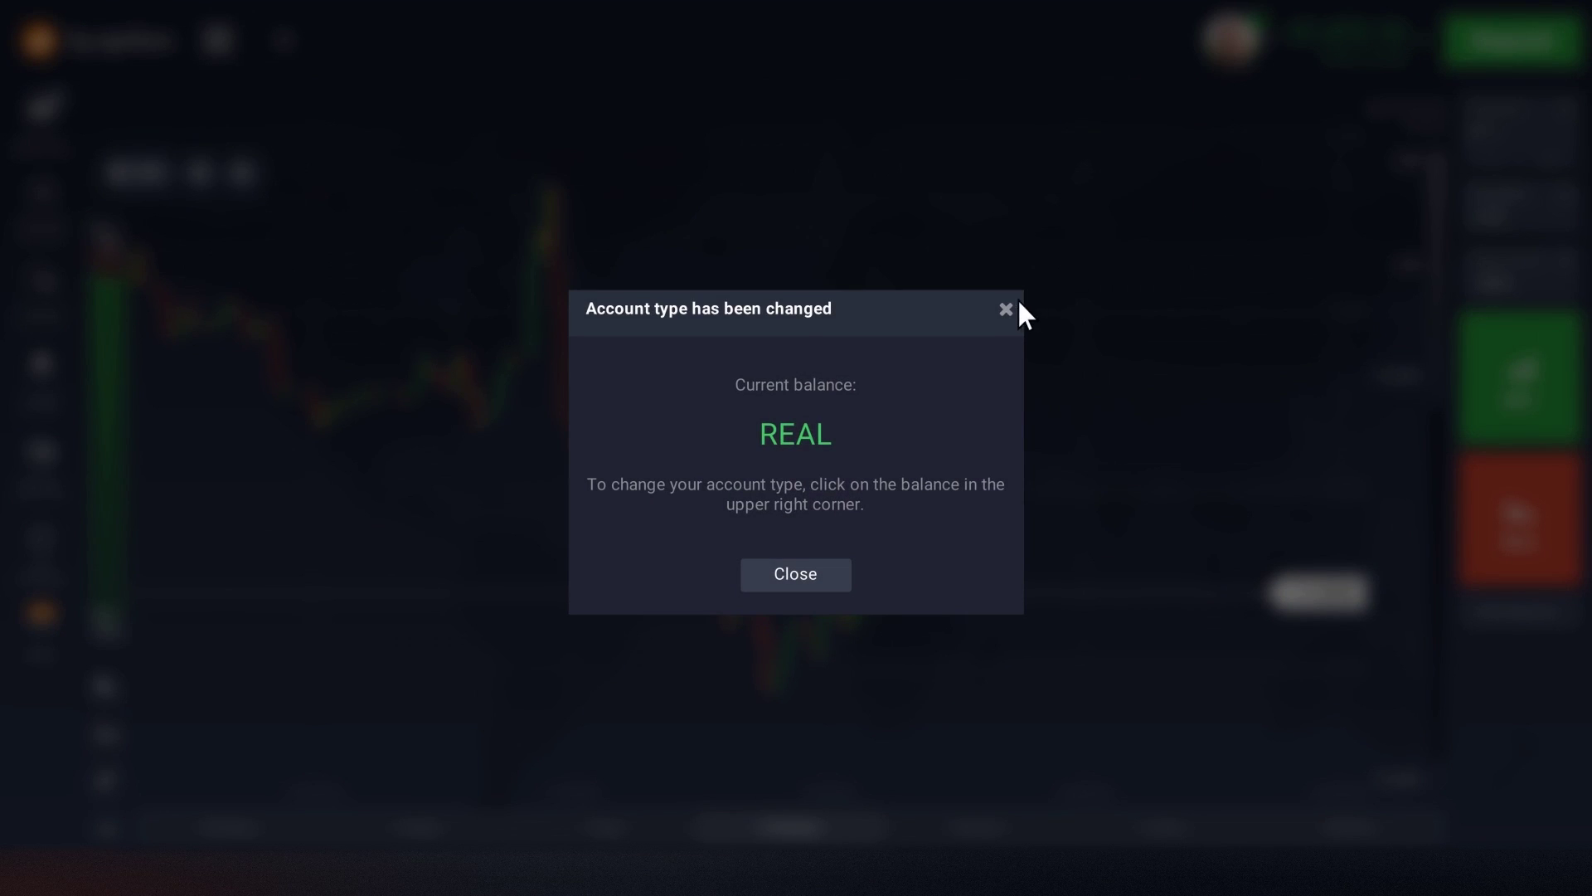
pyautogui.click(1007, 309)
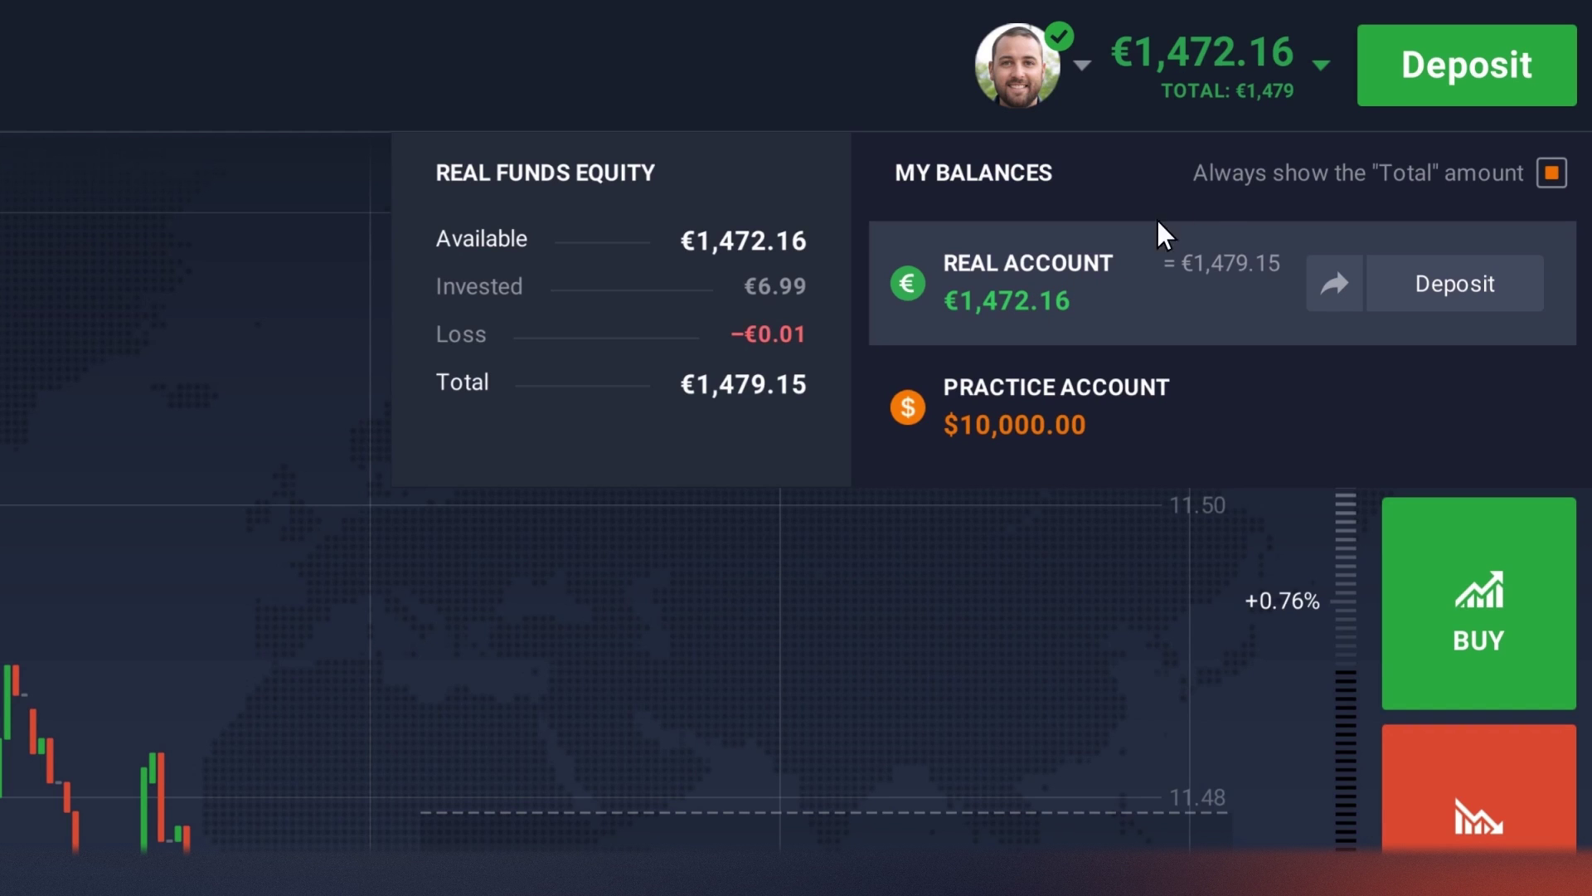
# Open the Deposit window from the account balances dropdown.
pyautogui.click(1385, 86)
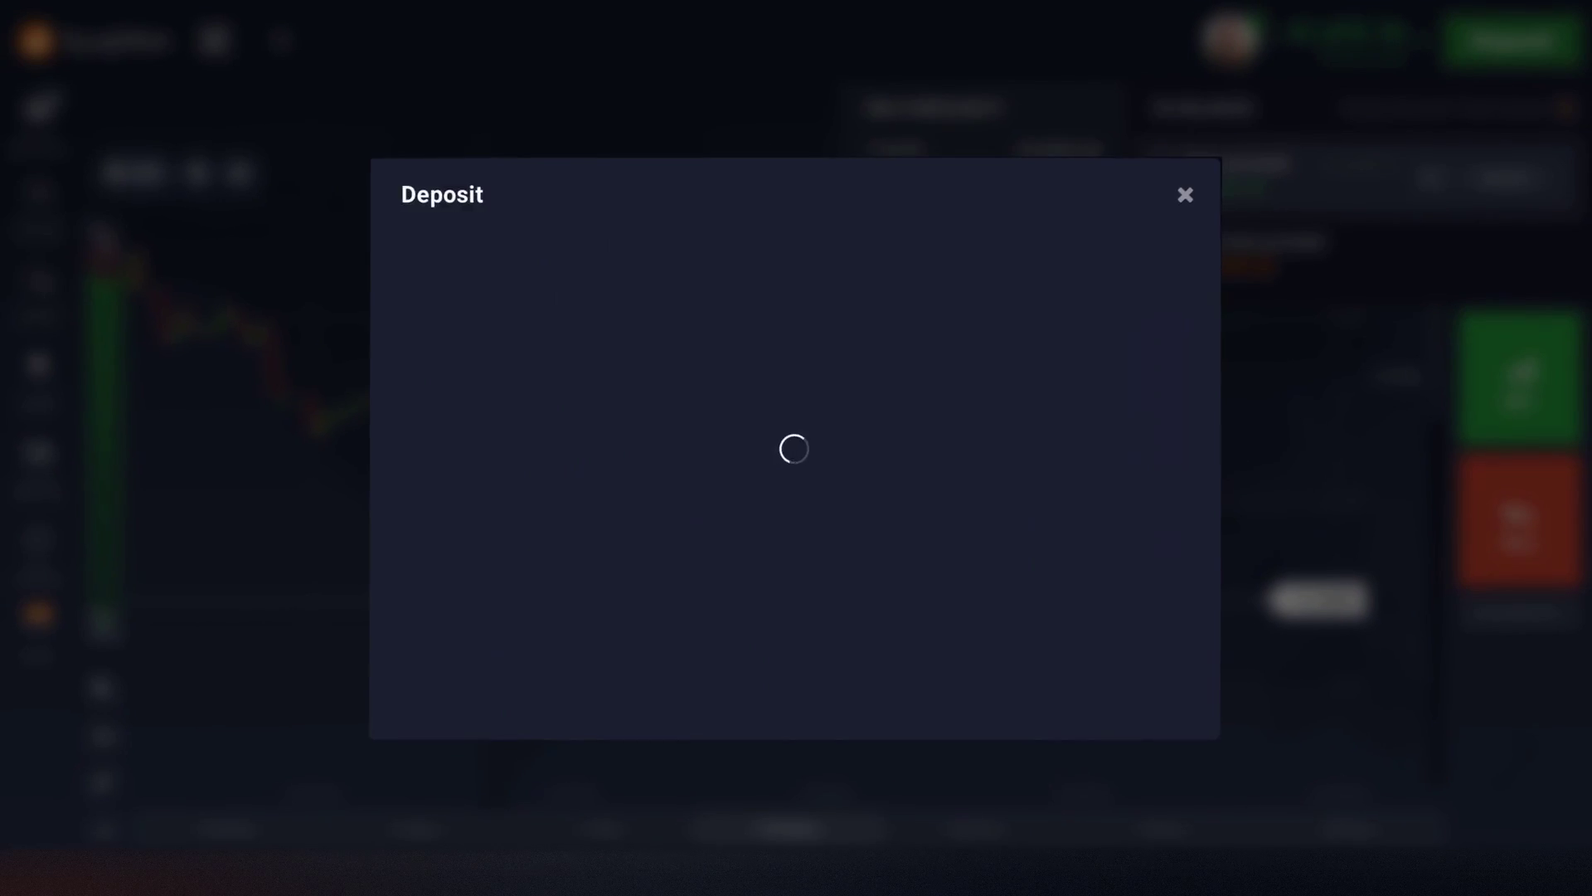